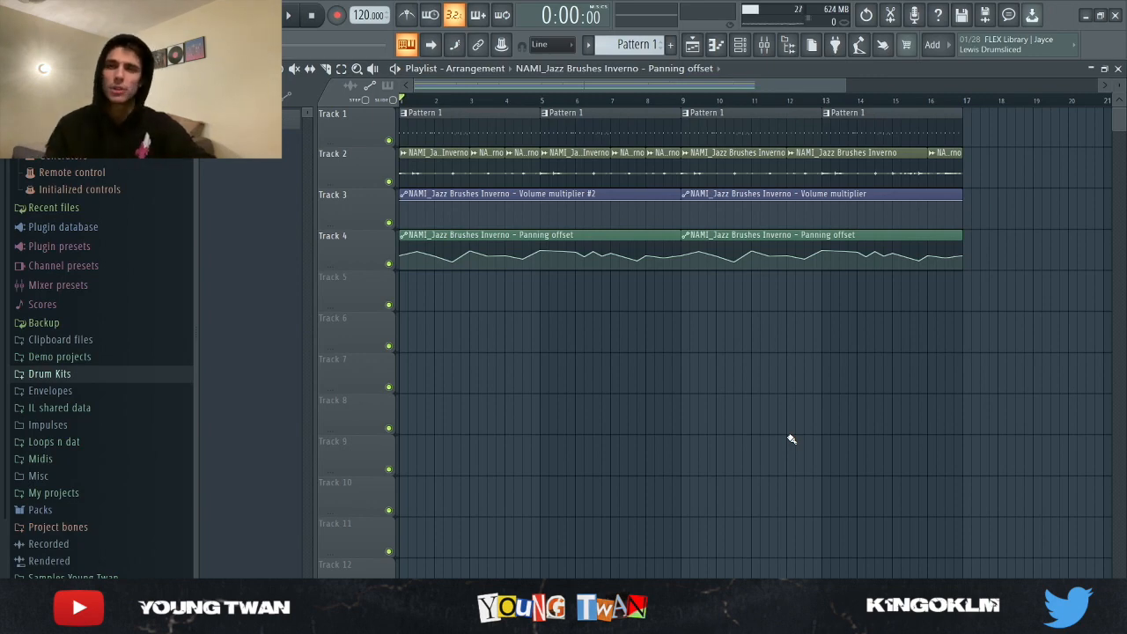
# - Show the Channel rack and play the percussion pattern twice to hear its current layers
pyautogui.scroll(1, 791, 439)
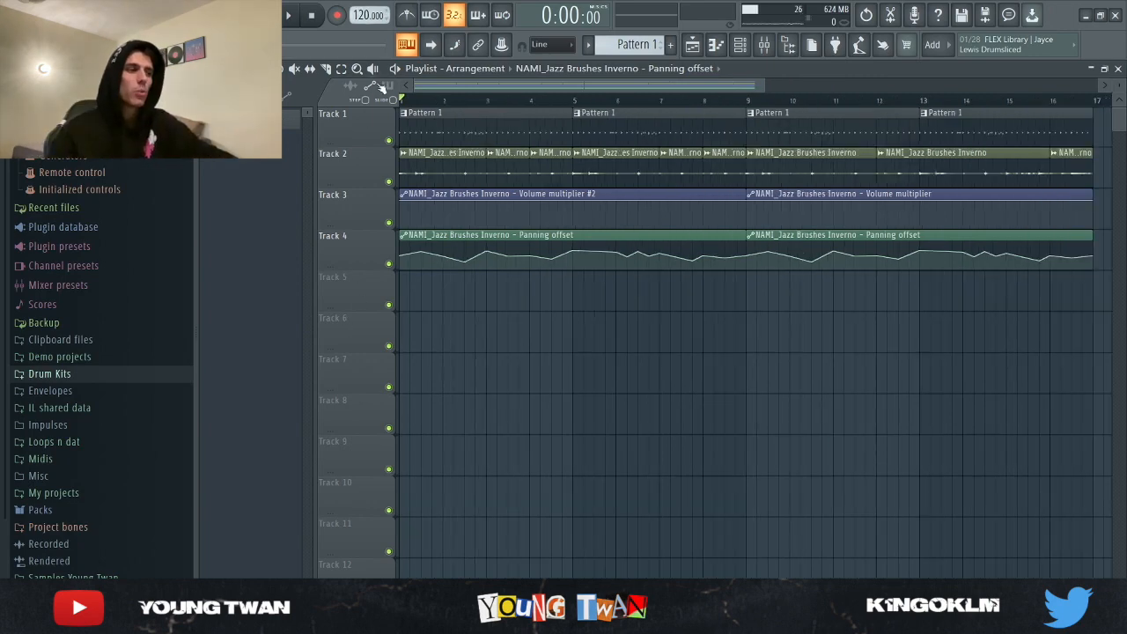
pyautogui.click(742, 47)
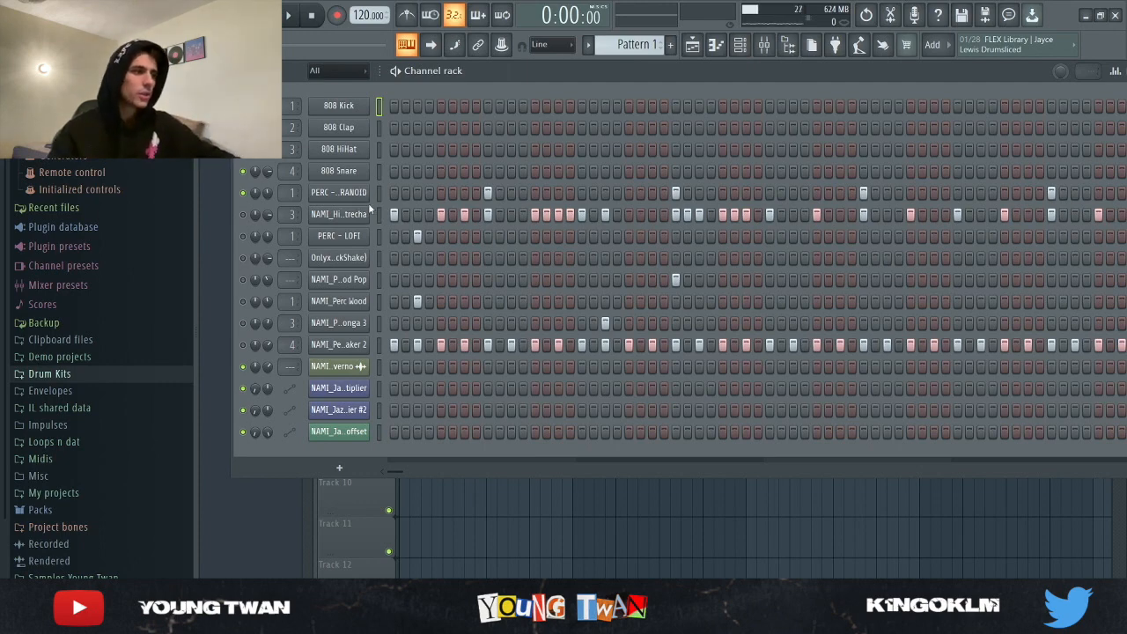
pyautogui.press('space')
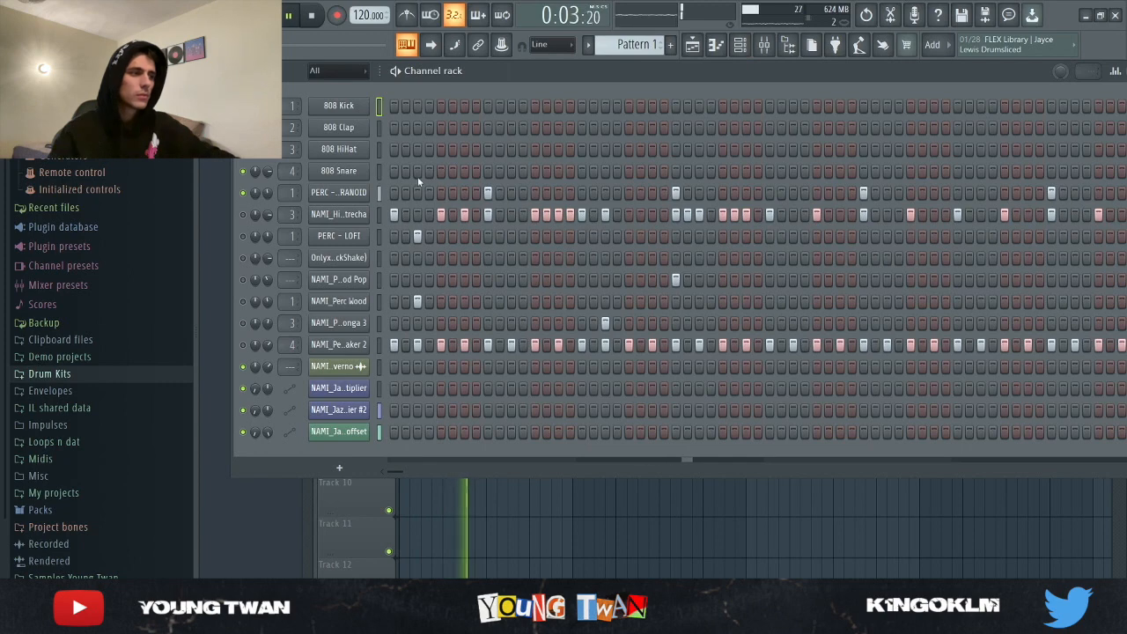
pyautogui.press('space')
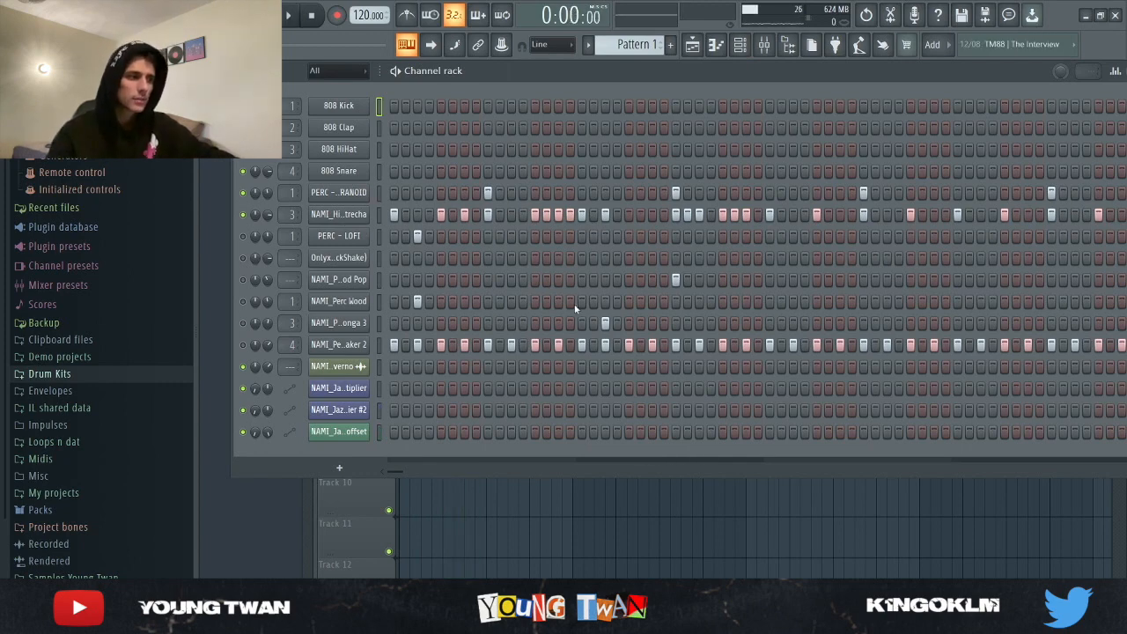
pyautogui.press('space')
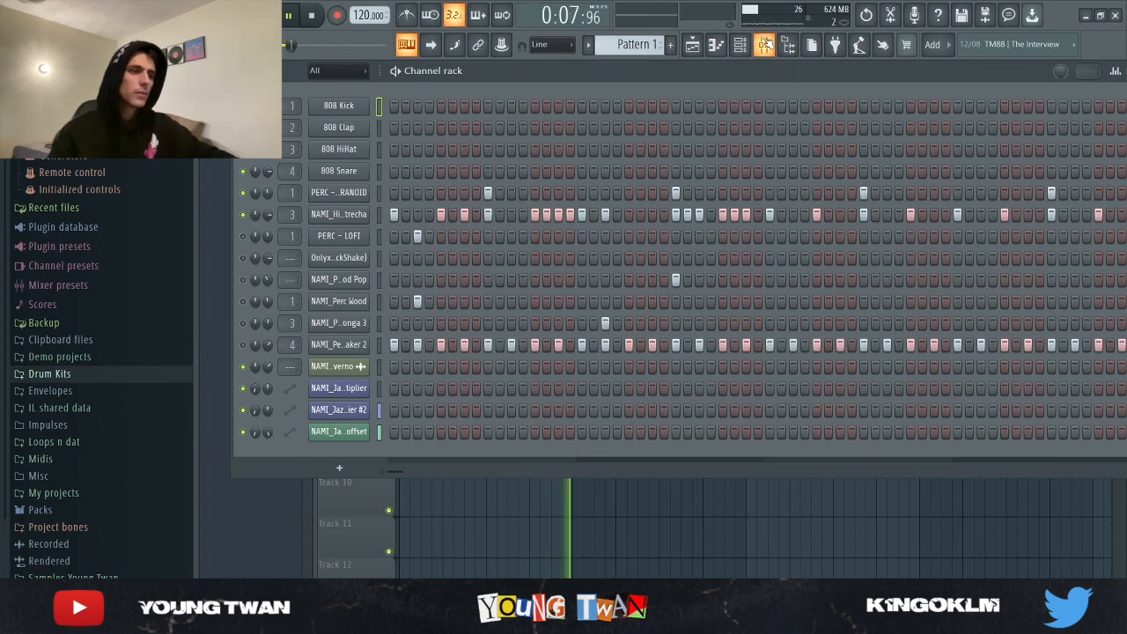
pyautogui.press('space')
# - Inspect the FabFilter Pro-Q 3, Rev SPRING-636 and Ghz Lohi 3 effects on mixer Insert 3, closing each plugin
pyautogui.click(765, 44)
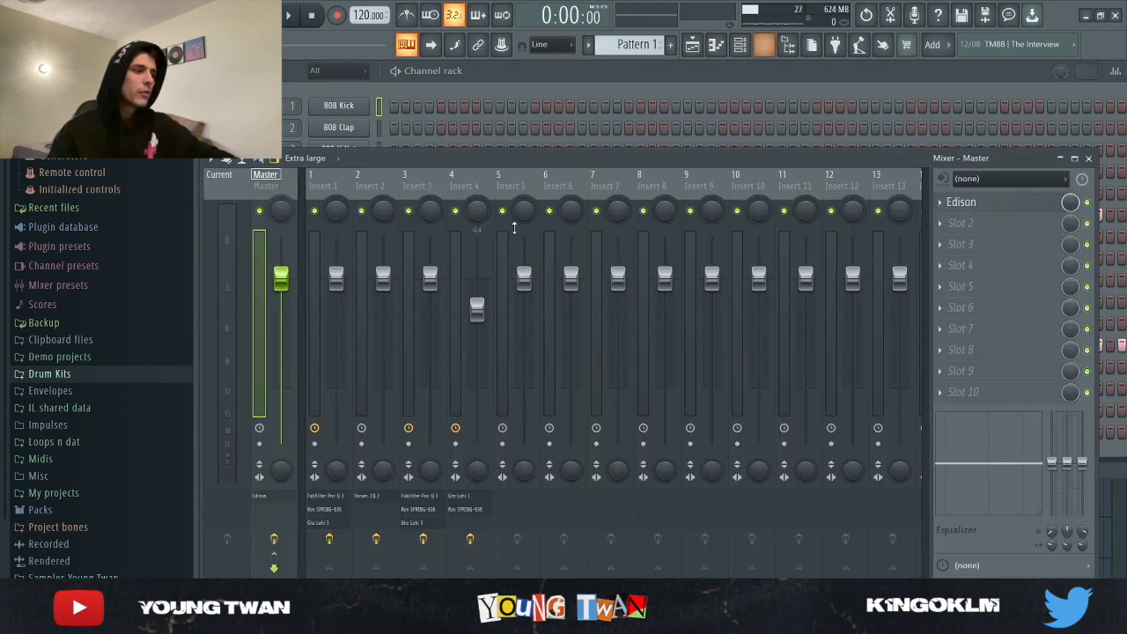
pyautogui.click(341, 192)
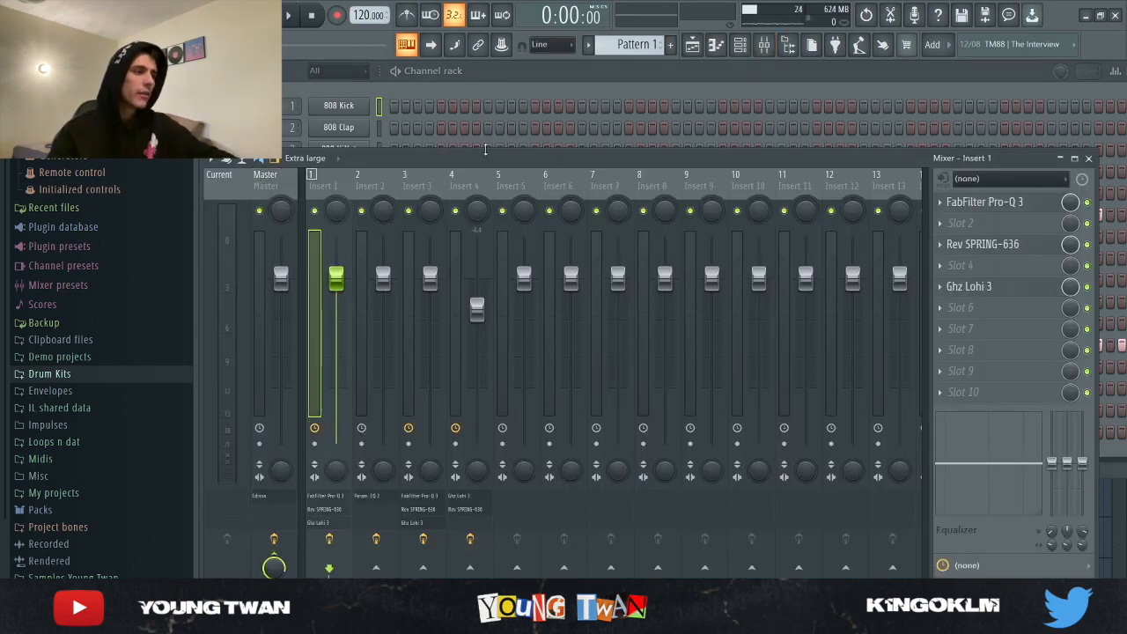
pyautogui.click(415, 181)
pyautogui.click(1028, 203)
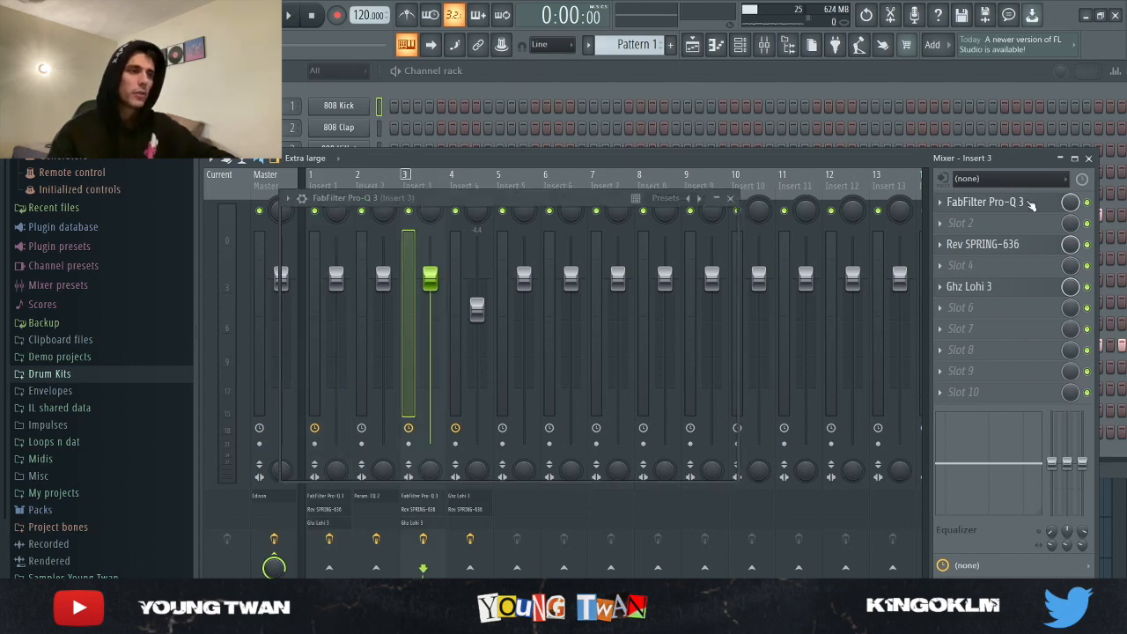
pyautogui.click(1017, 203)
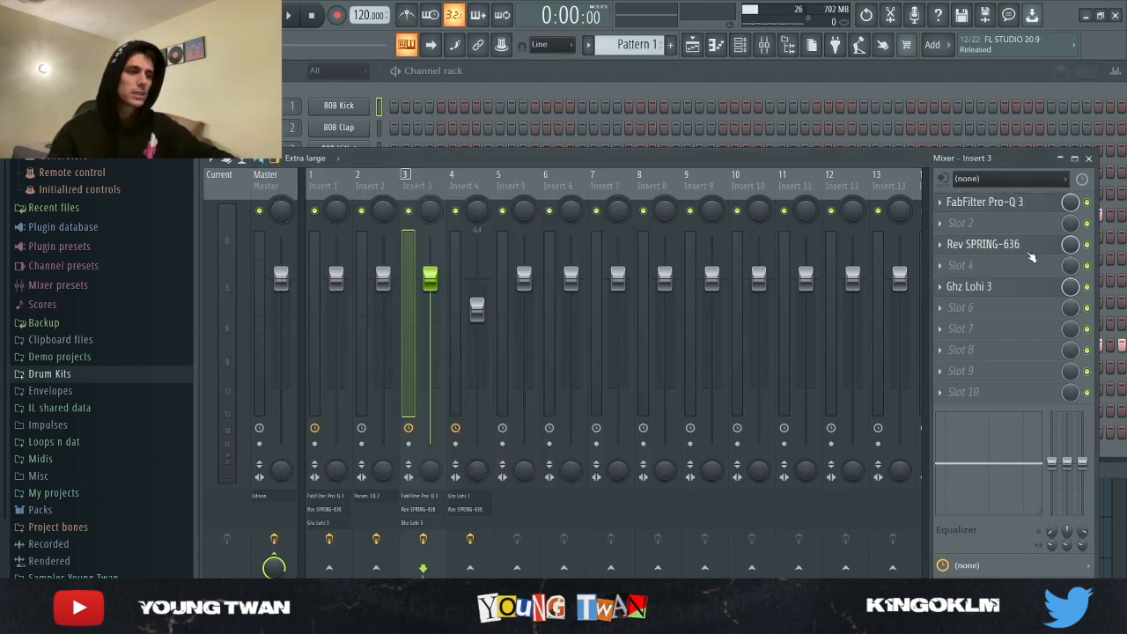
pyautogui.click(1027, 249)
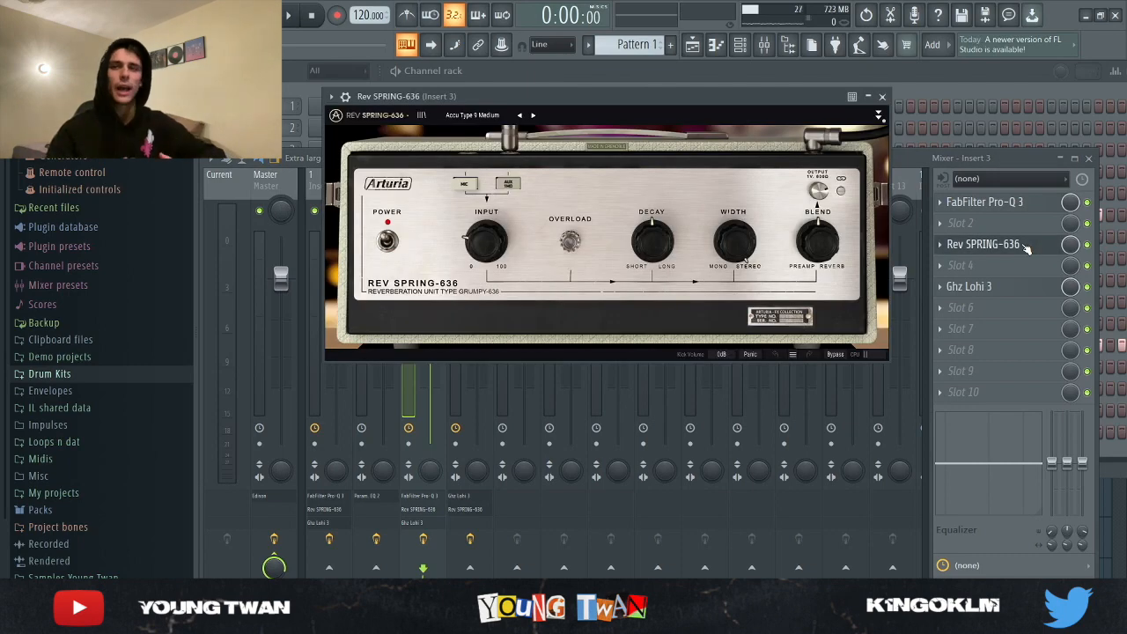
pyautogui.click(1000, 289)
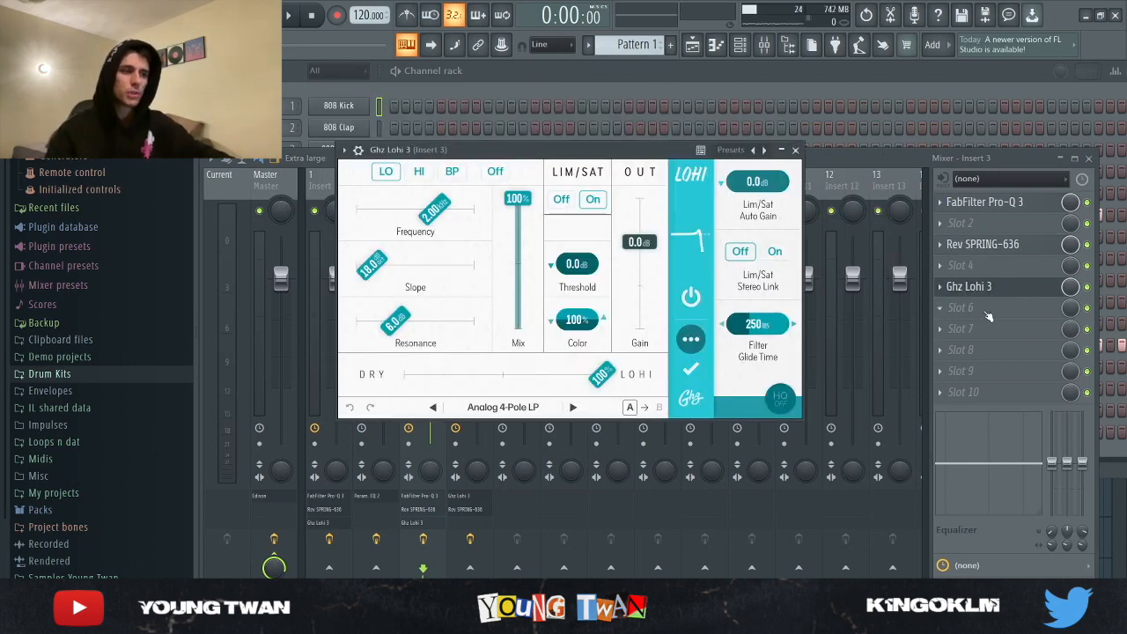
pyautogui.click(994, 289)
# - Inspect the FabFilter Pro-Q 3, Rev SPRING-636 and Ghz Lohi 3 effects on mixer Insert 1, closing each plugin
pyautogui.click(337, 193)
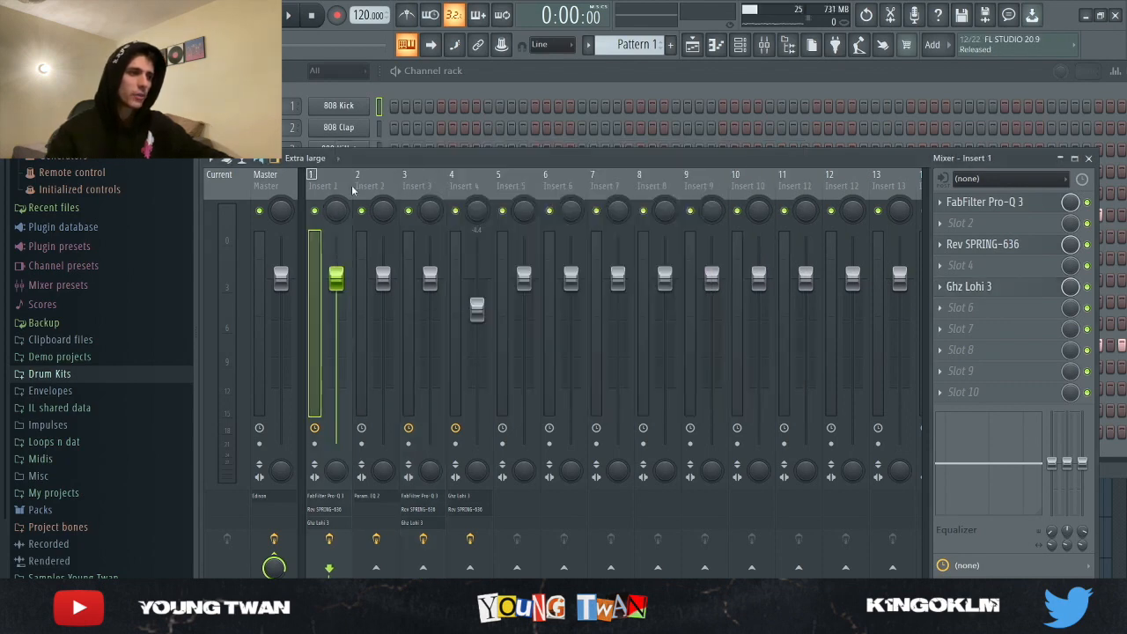
pyautogui.click(982, 202)
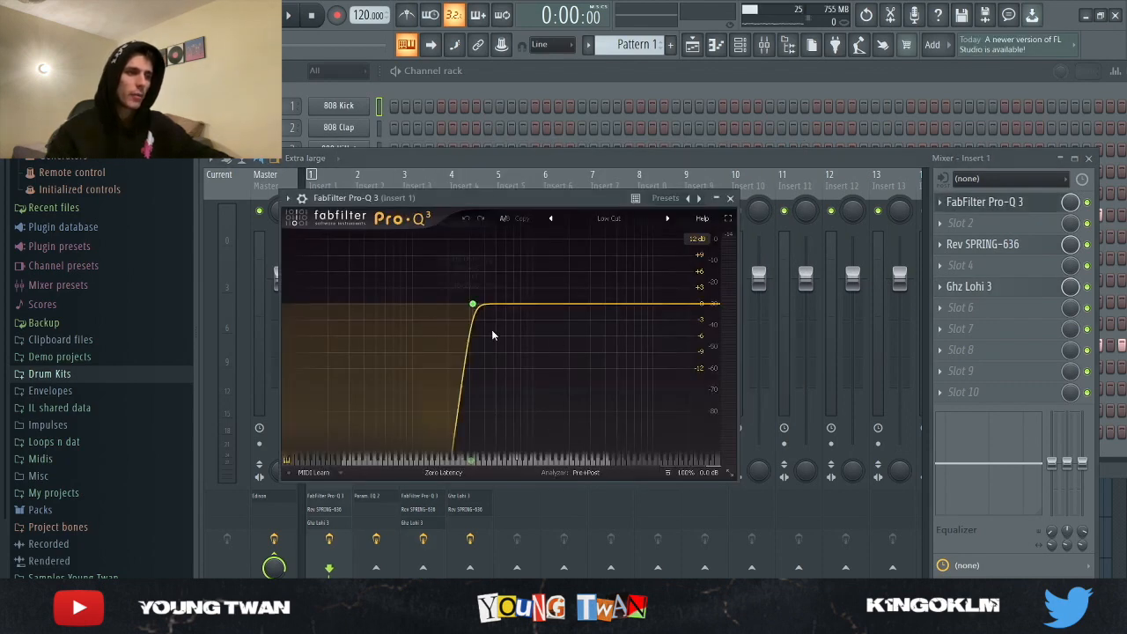
pyautogui.click(982, 201)
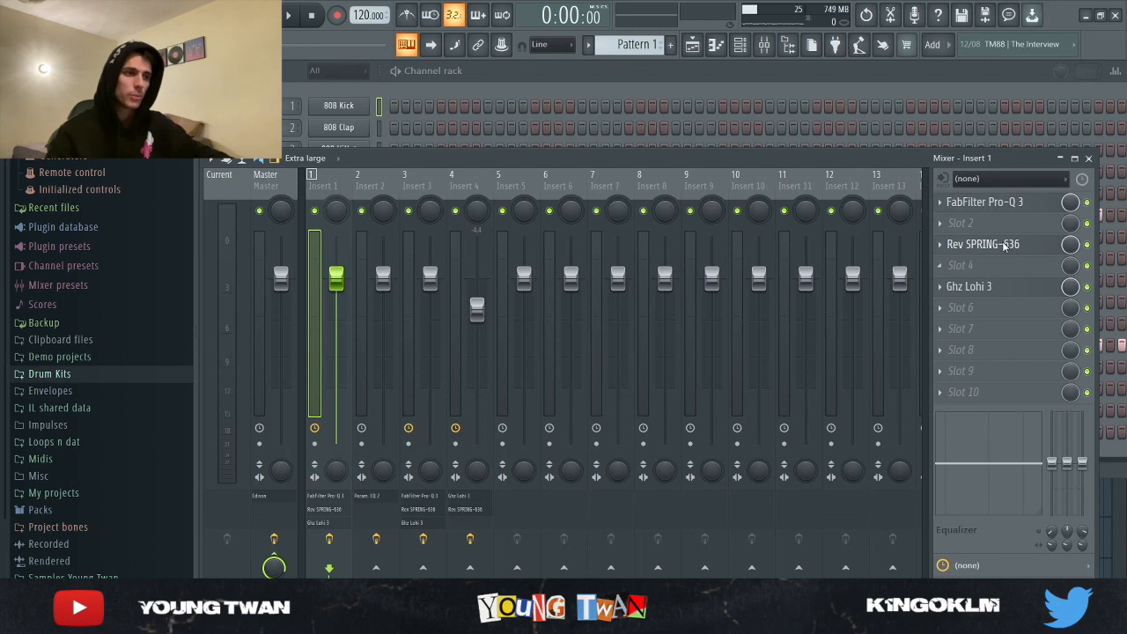
pyautogui.click(1005, 247)
pyautogui.click(1006, 248)
pyautogui.click(1012, 287)
pyautogui.click(1014, 288)
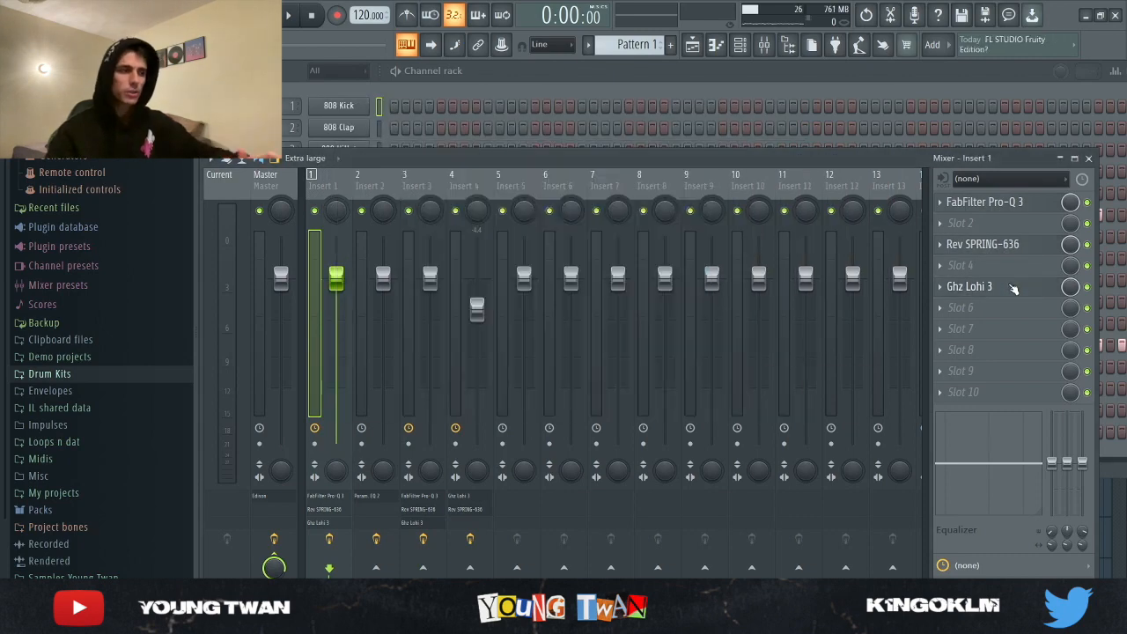
# - Examine the NAMI_Perc Shaker 2 sample and its note timing and velocities in the Piano roll
pyautogui.click(533, 113)
pyautogui.click(348, 348)
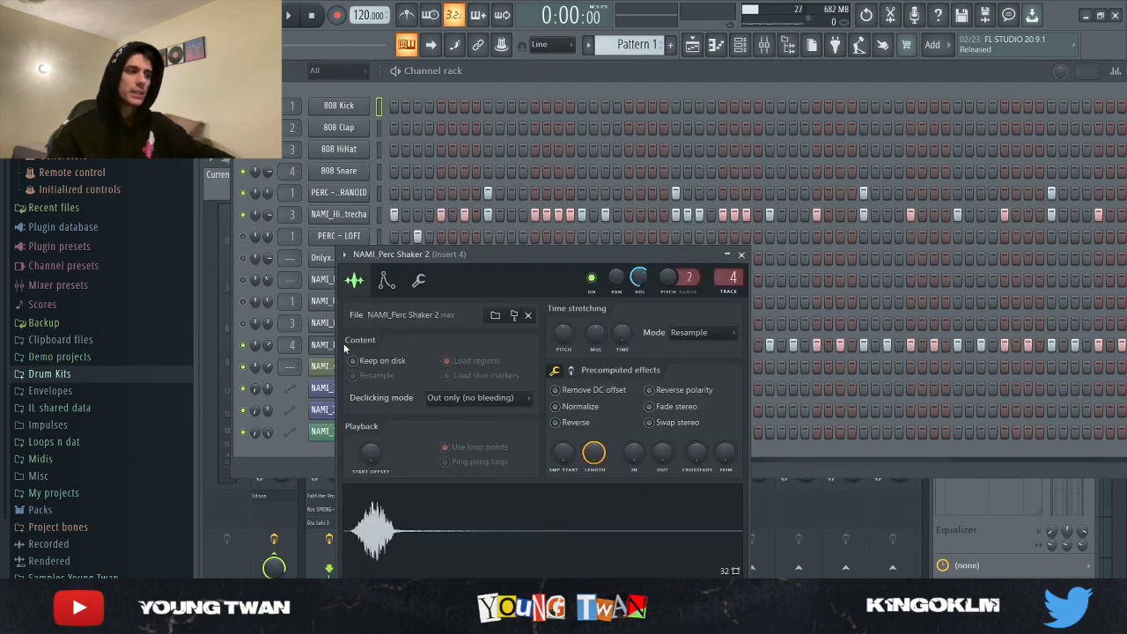
pyautogui.press('F7')
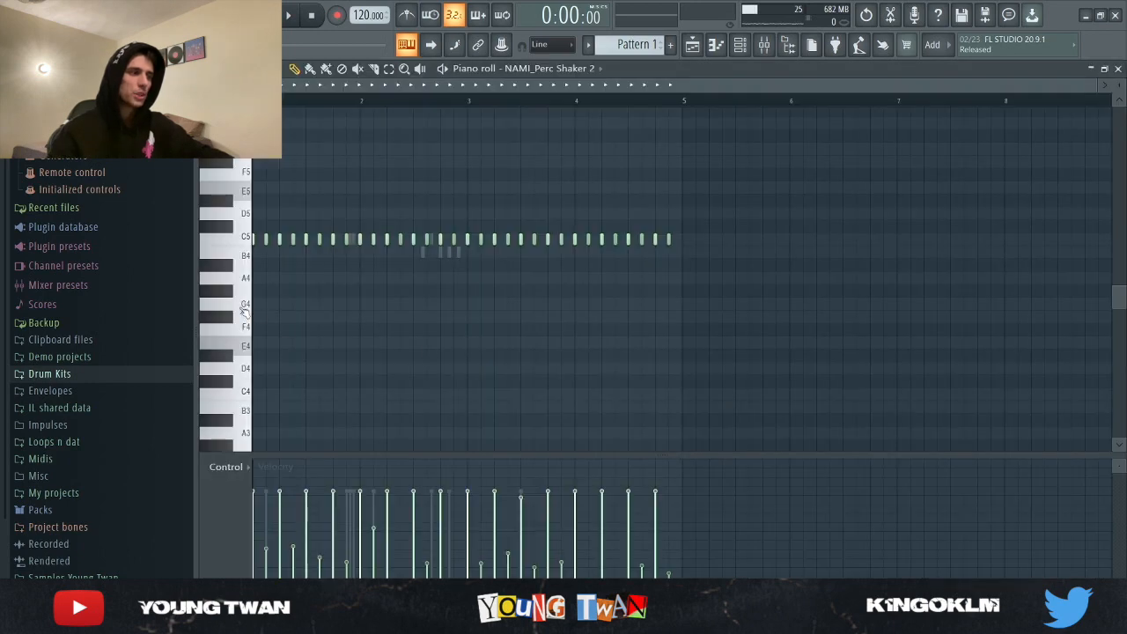
pyautogui.scroll(3, 340, 276)
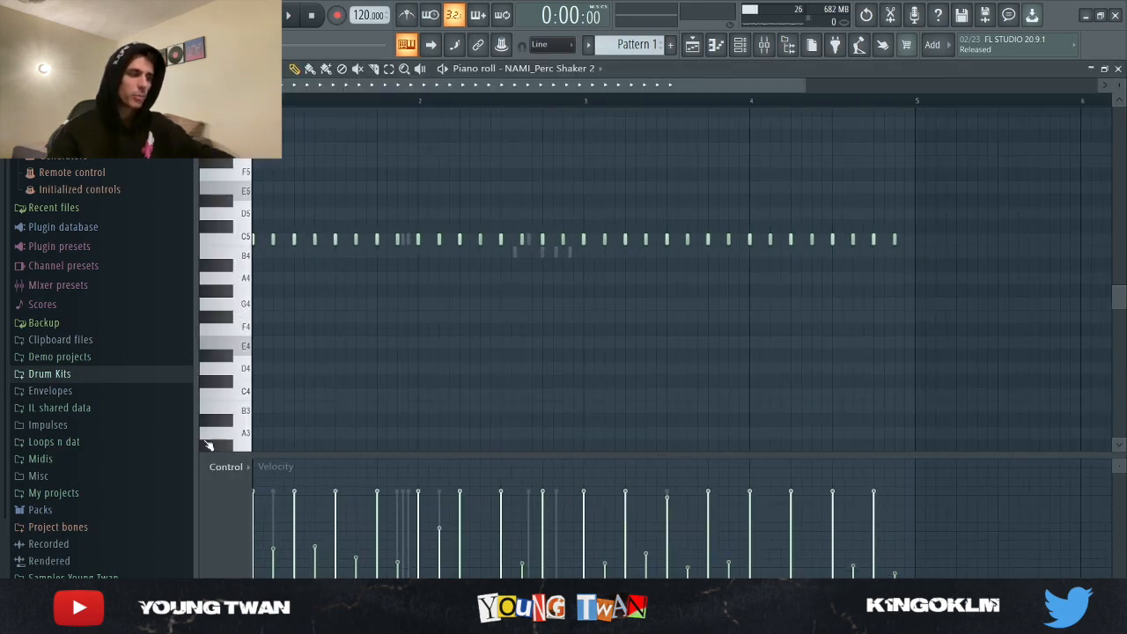
pyautogui.scroll(2, 264, 422)
pyautogui.scroll(-6, 287, 552)
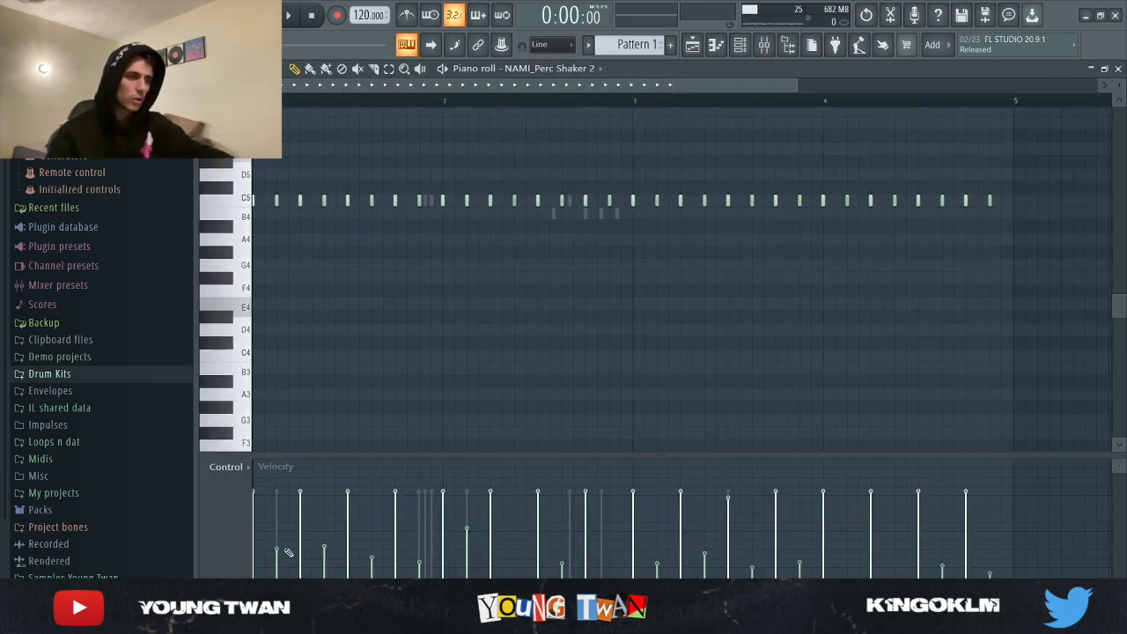
pyautogui.scroll(2, 707, 344)
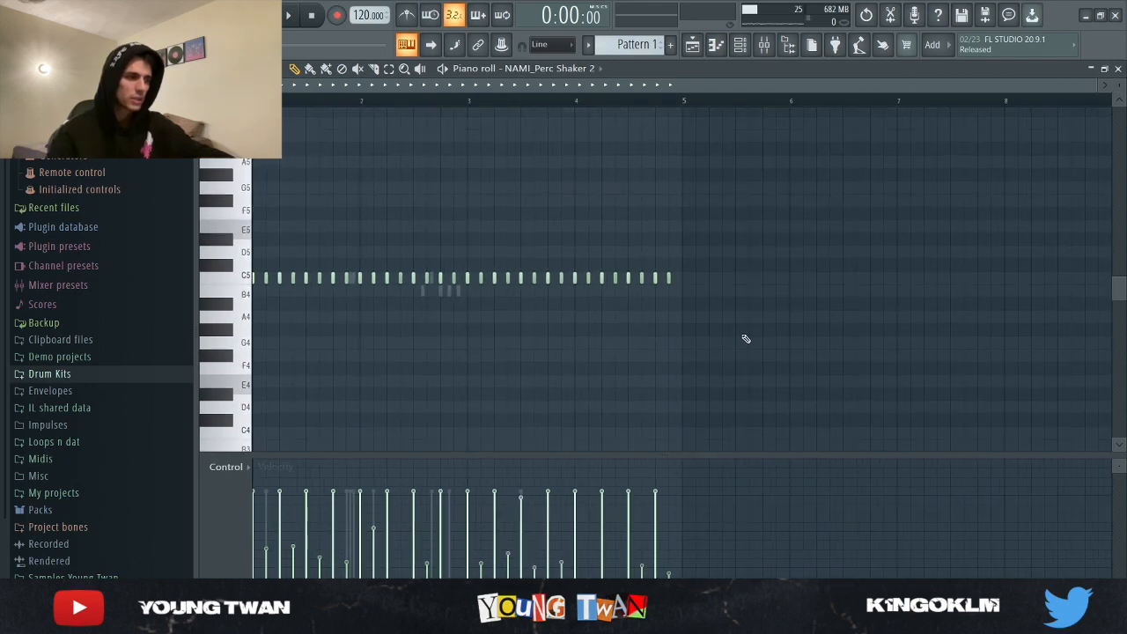
# - Play the loop with the shaker and inspect the Ghz Lohi 3 and Rev SPRING-636 effects on mixer Insert 4
pyautogui.press('space')
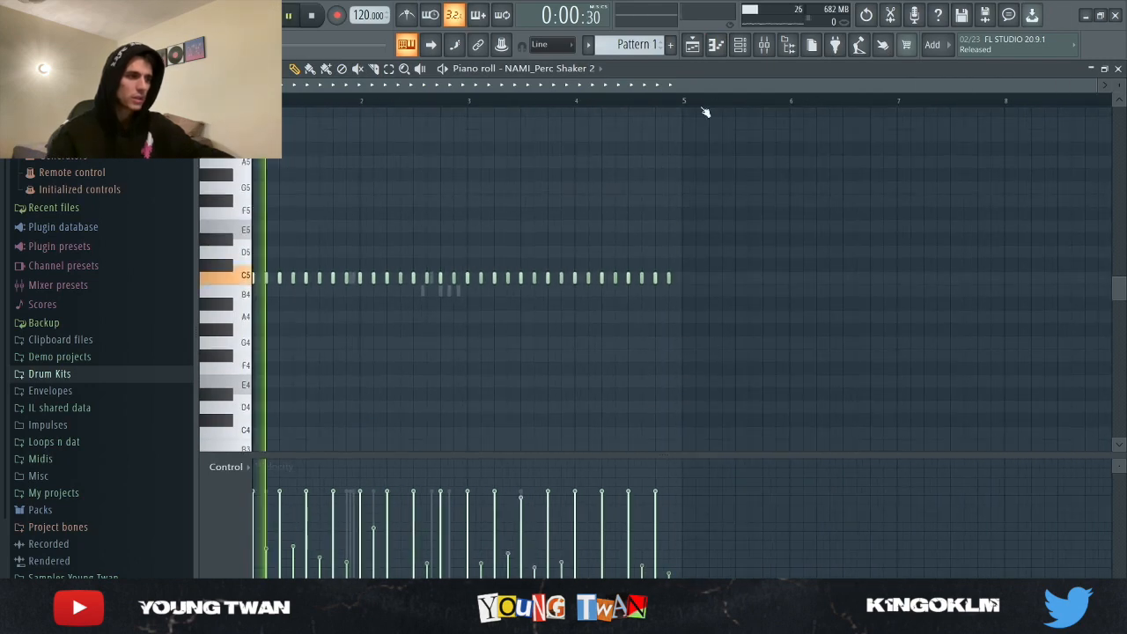
pyautogui.click(765, 44)
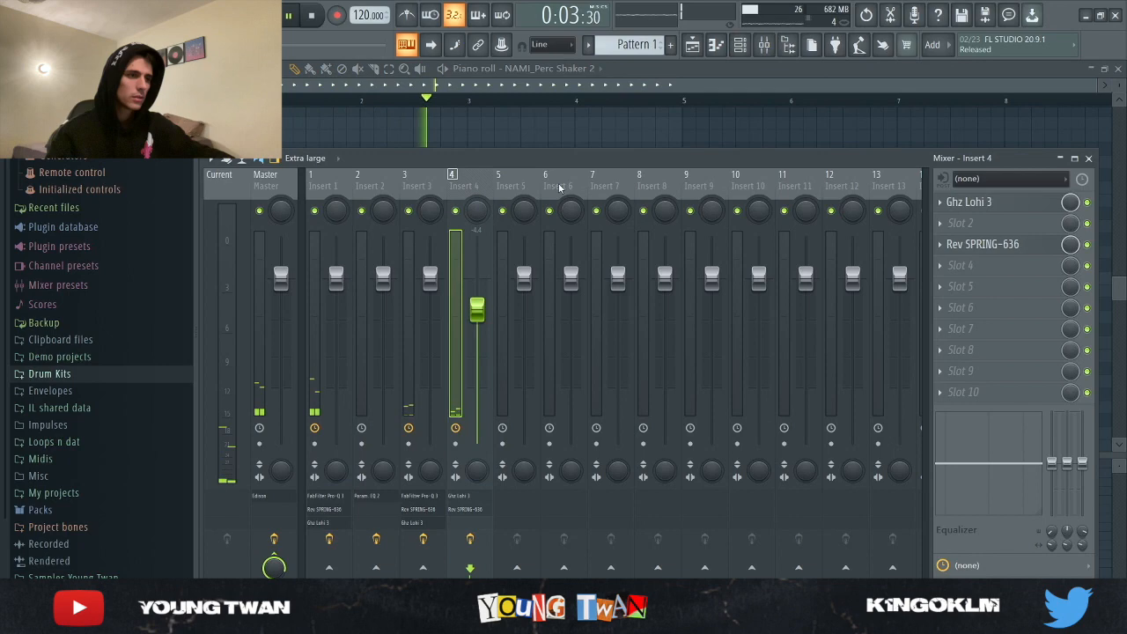
pyautogui.click(1027, 205)
pyautogui.click(1025, 204)
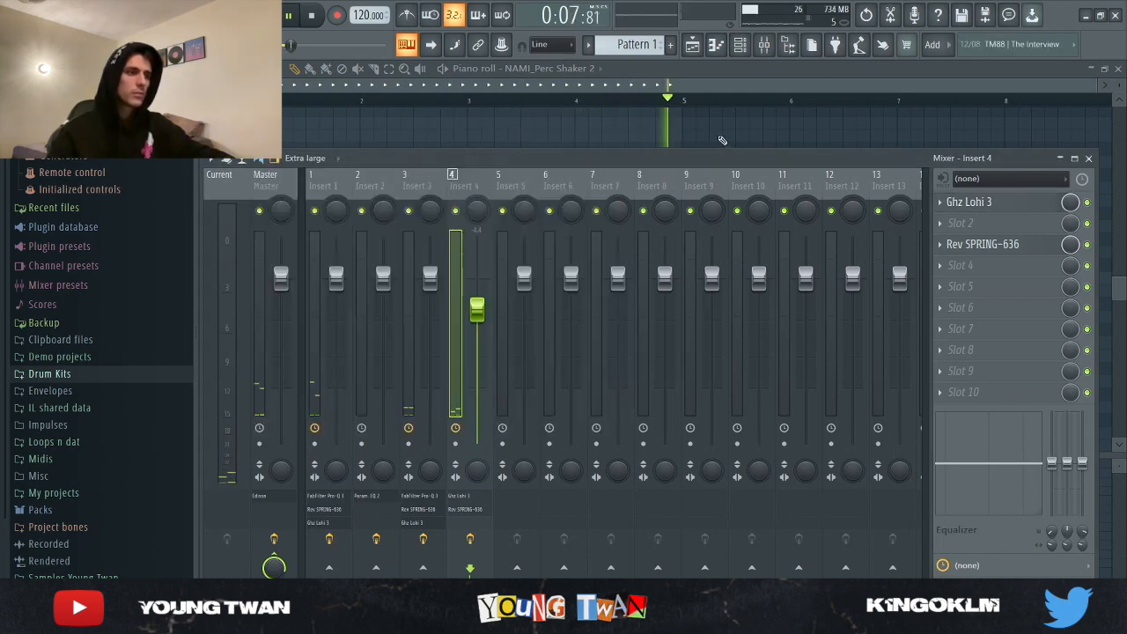
pyautogui.press('space')
pyautogui.click(1009, 212)
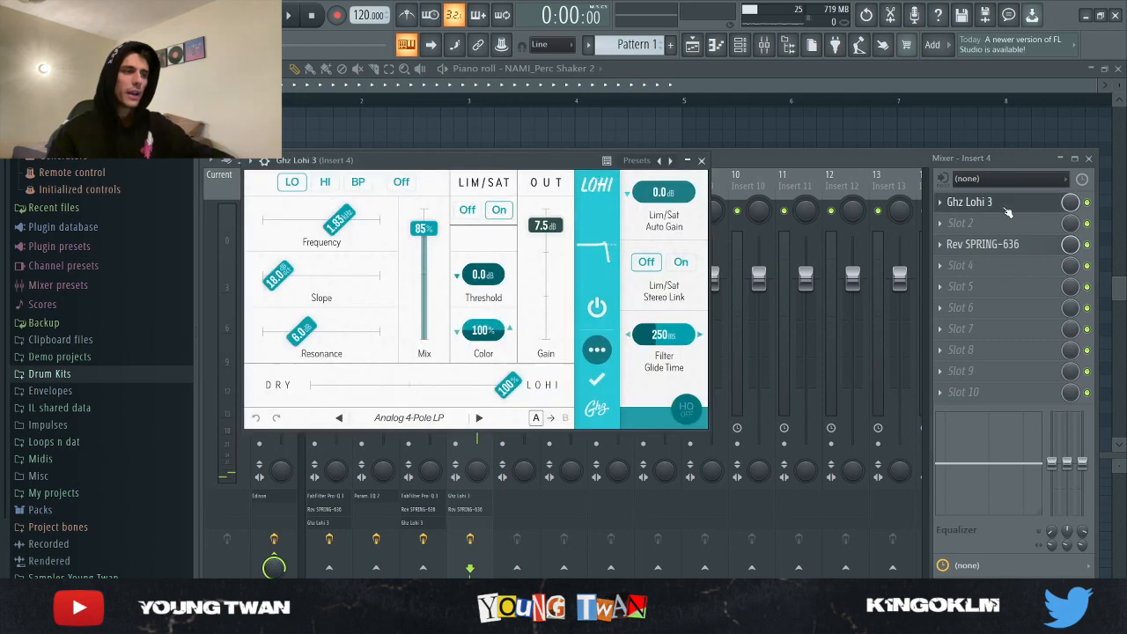
pyautogui.click(986, 204)
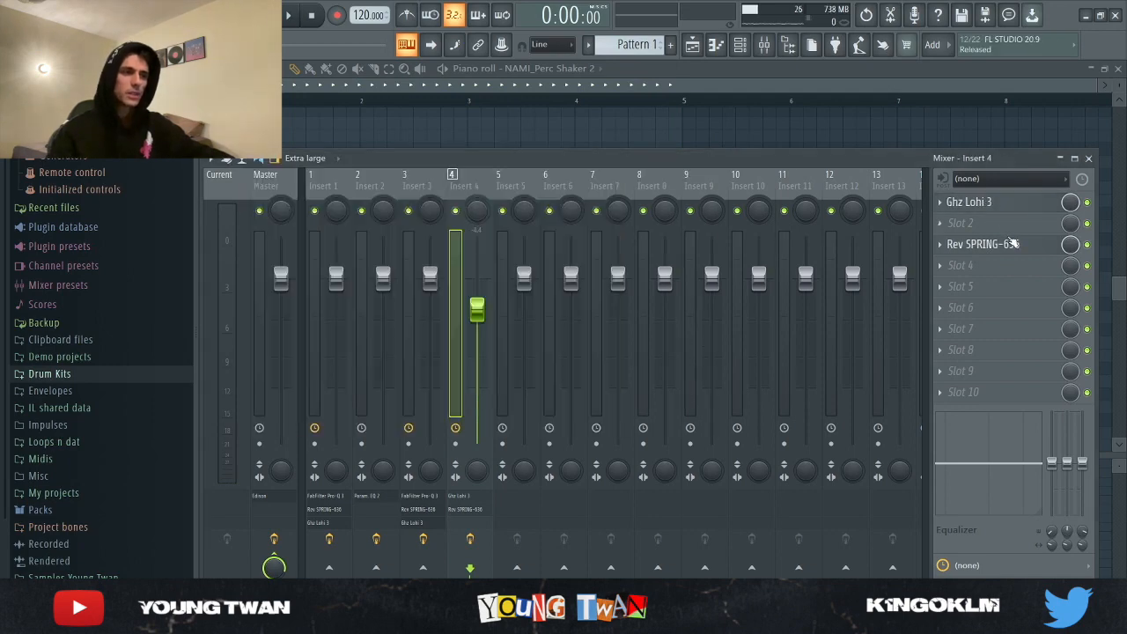
pyautogui.click(1010, 249)
pyautogui.click(1010, 249)
# - Audition the PERC - LOFI sample from the Channel rack and play the loop with that channel unmuted
pyautogui.press('F6')
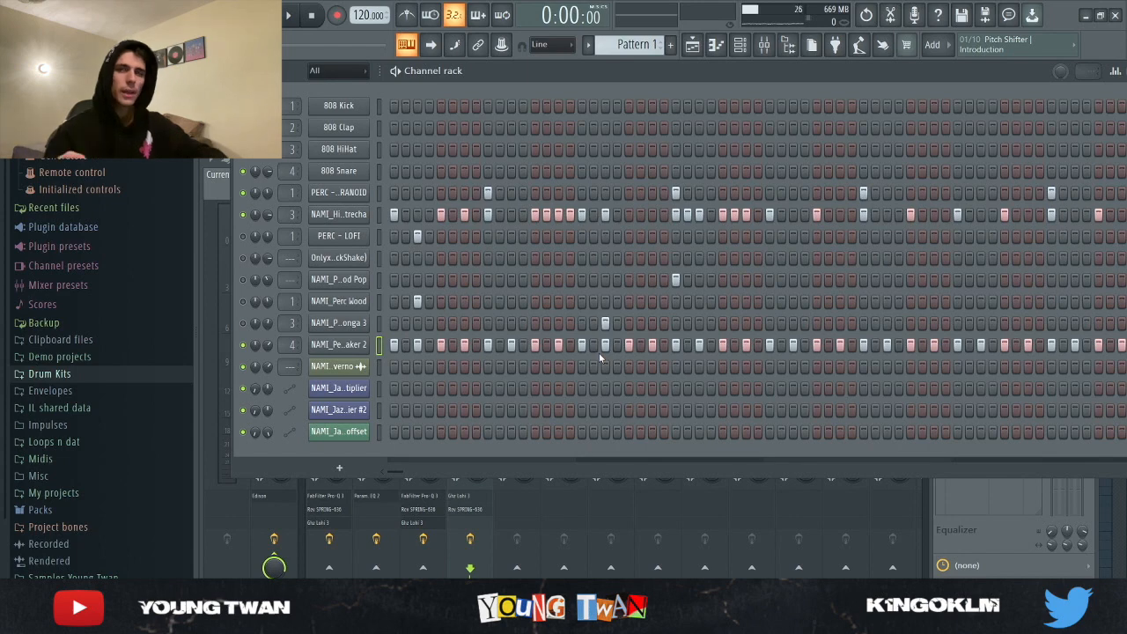
pyautogui.click(343, 238)
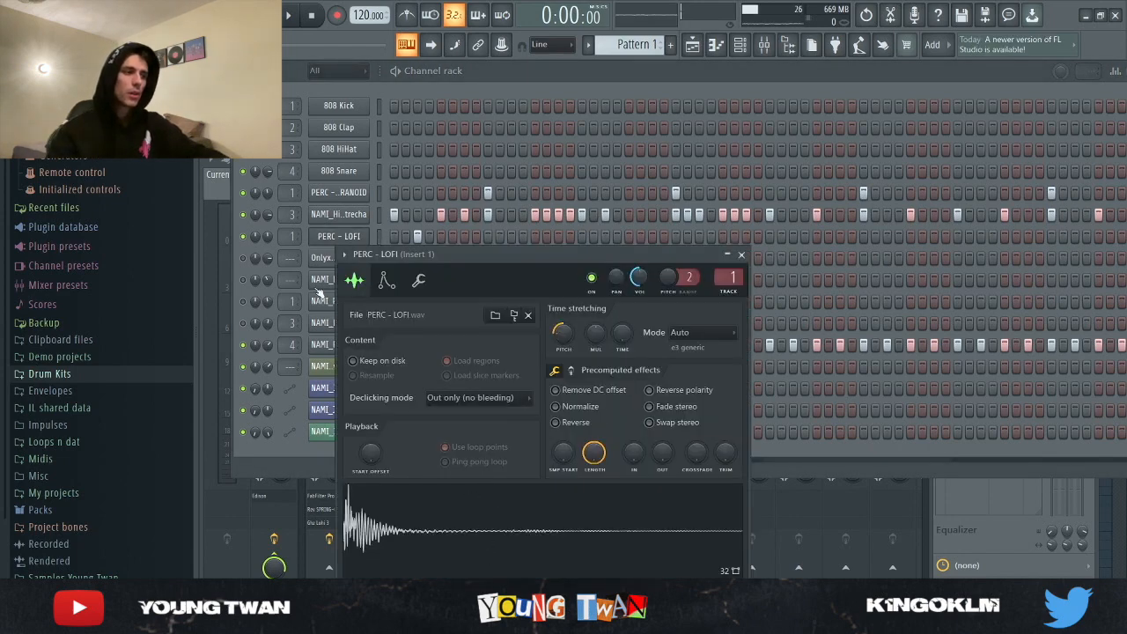
pyautogui.click(331, 243)
pyautogui.press('space')
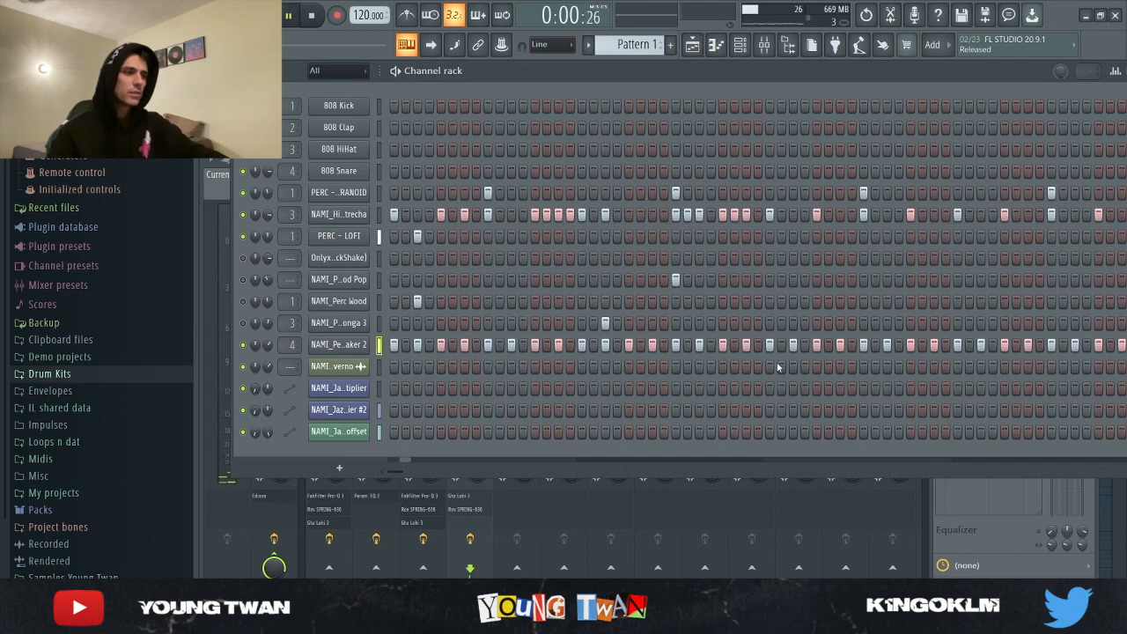
pyautogui.moveTo(520, 74); pyautogui.dragTo(489, 76)
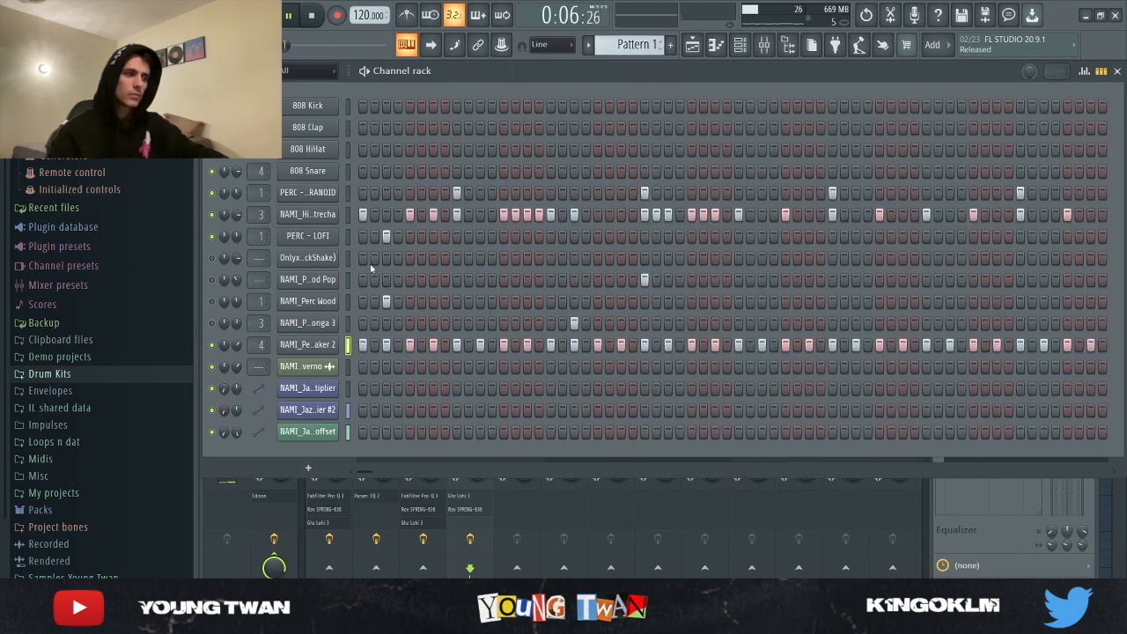
pyautogui.press('space')
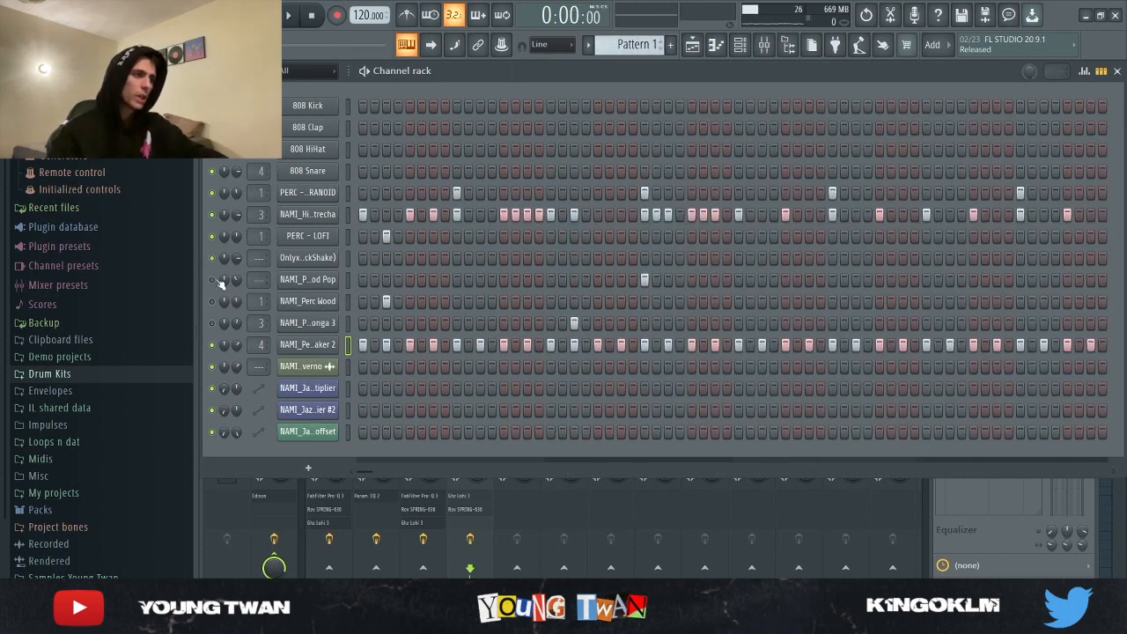
# - Audition the NAMI_Perc Wood Pop sample and play the loop with that channel unmuted
pyautogui.click(328, 282)
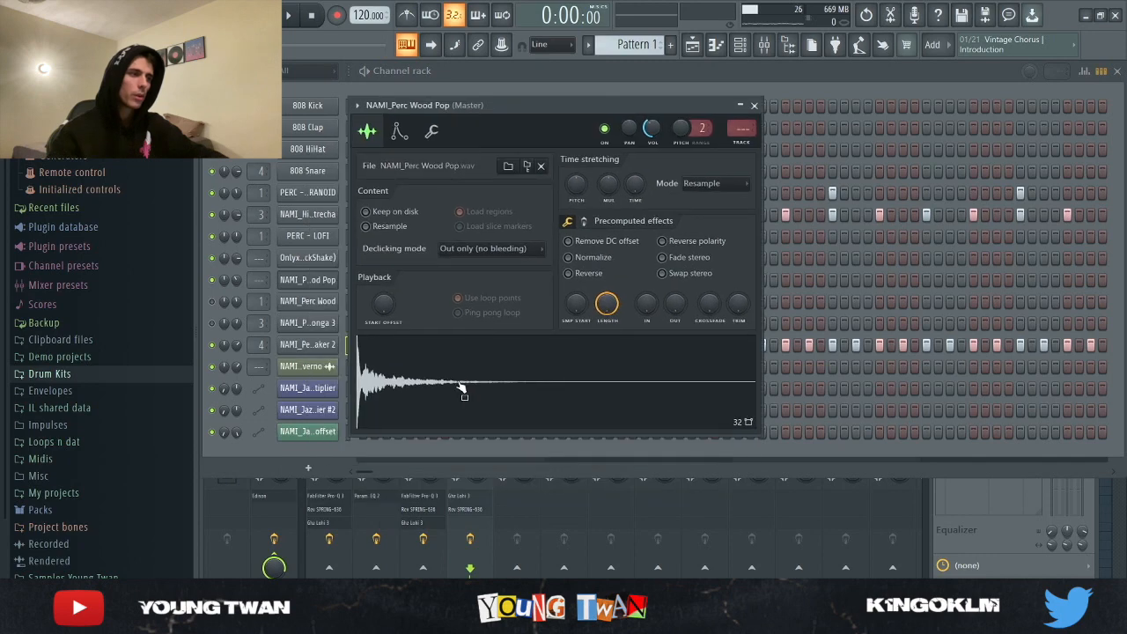
pyautogui.click(299, 280)
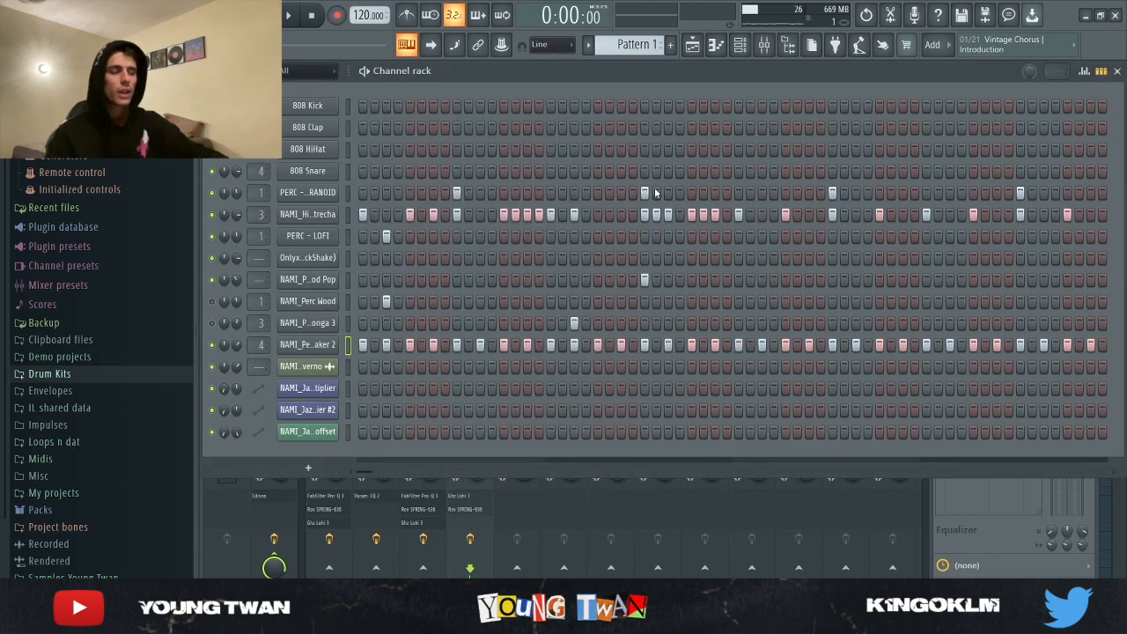
pyautogui.press('space')
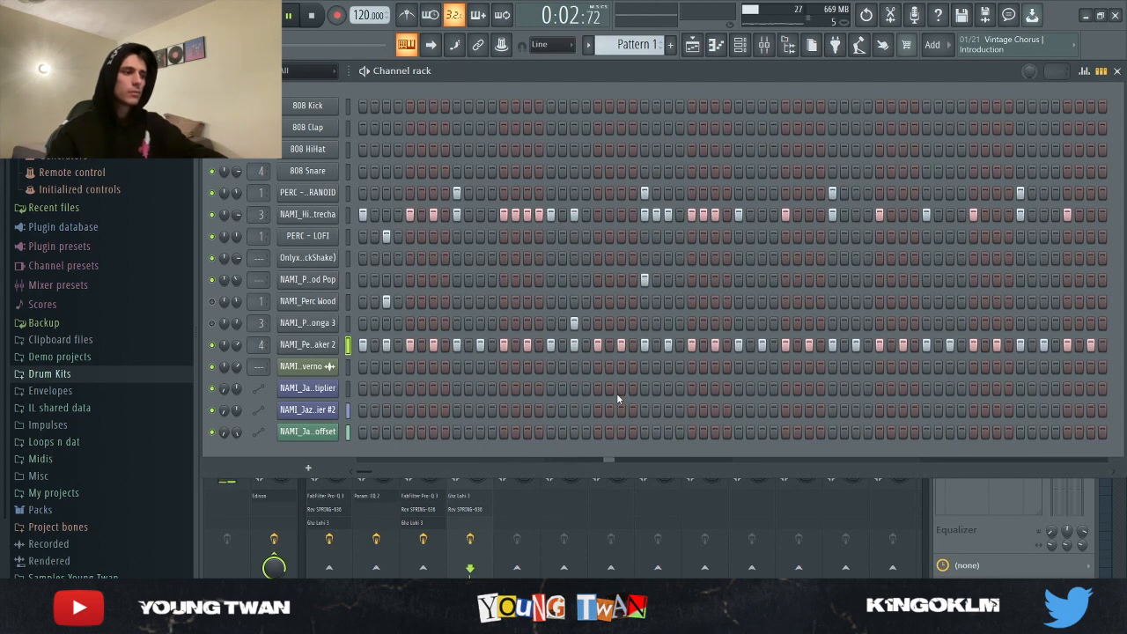
pyautogui.press('space')
# - Audition the NAMI_Perc Wood sample and play the loop with the Perc Wood and Conga 3 channels unmuted
pyautogui.click(307, 302)
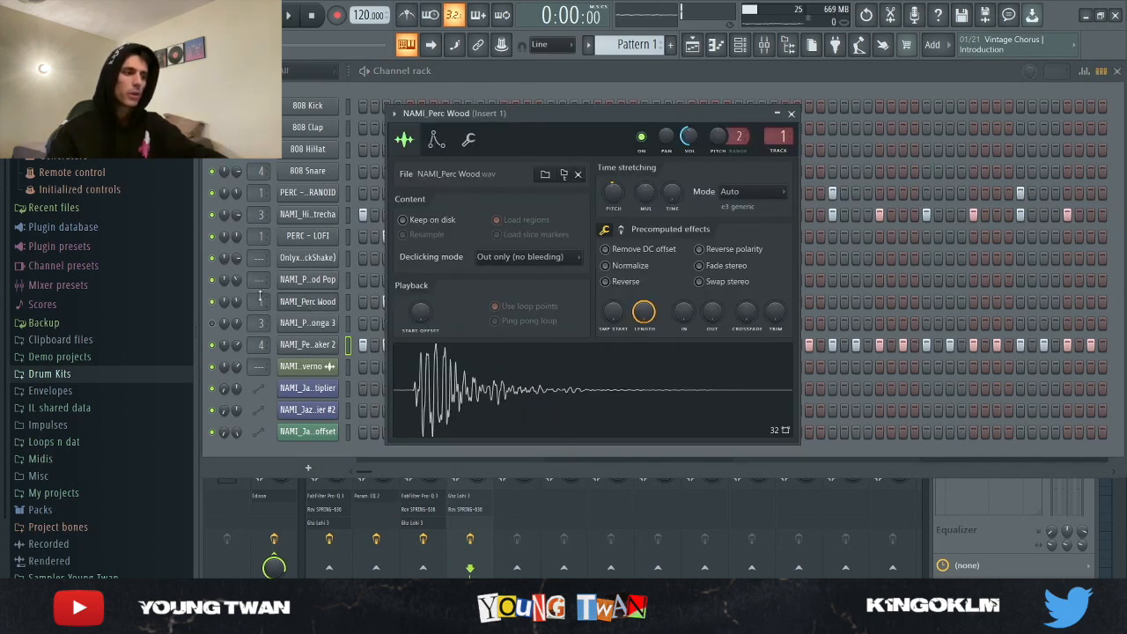
pyautogui.click(317, 304)
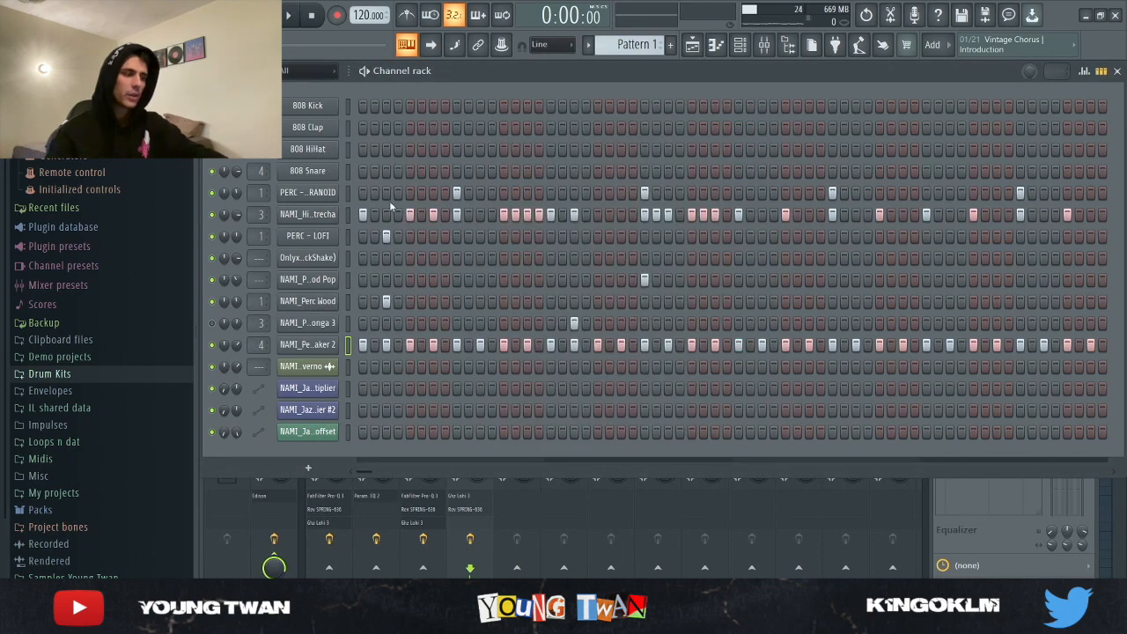
pyautogui.press('space')
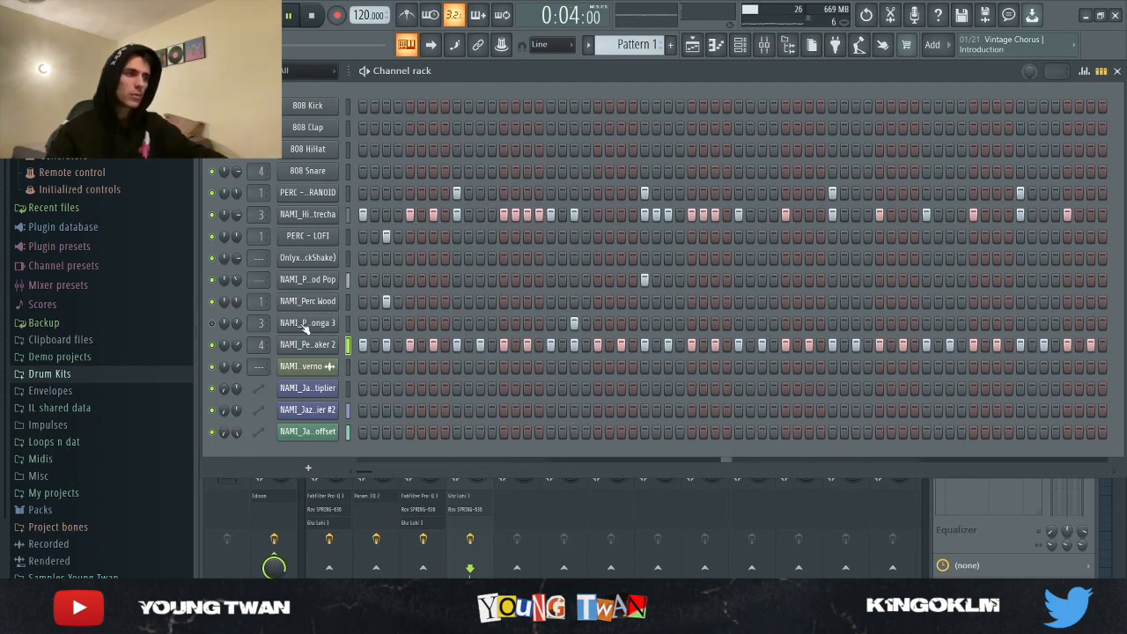
pyautogui.press('space')
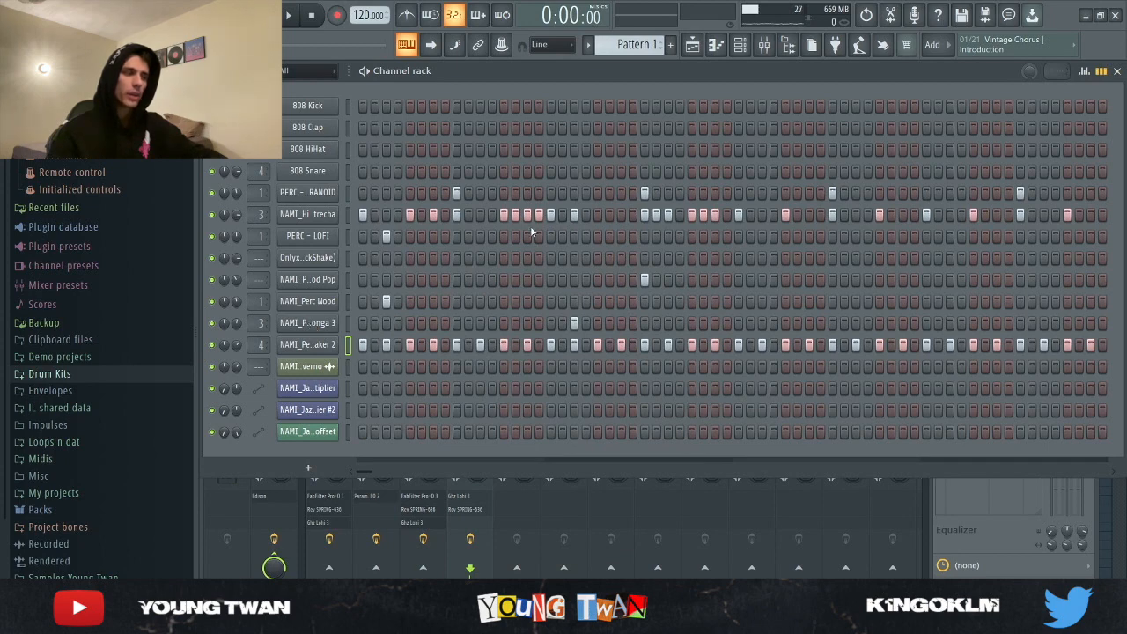
pyautogui.press('space')
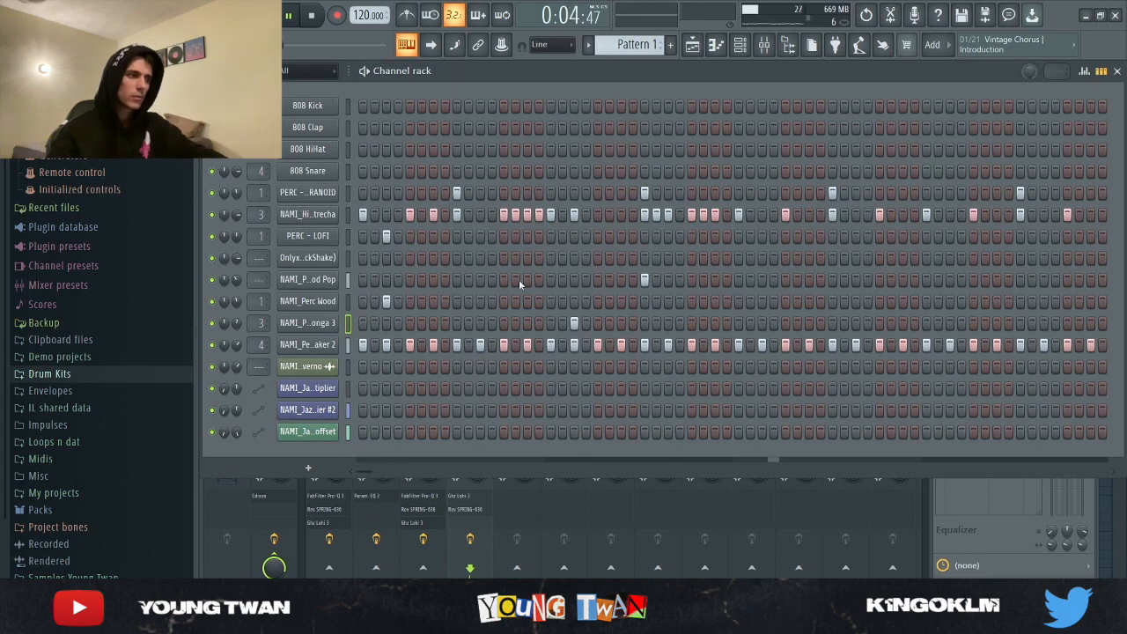
pyautogui.press('space')
# - Unmute Track 2 in the Playlist and inspect the sample settings of its NAMI_Jazz Brushes Inverno clip
pyautogui.click(692, 44)
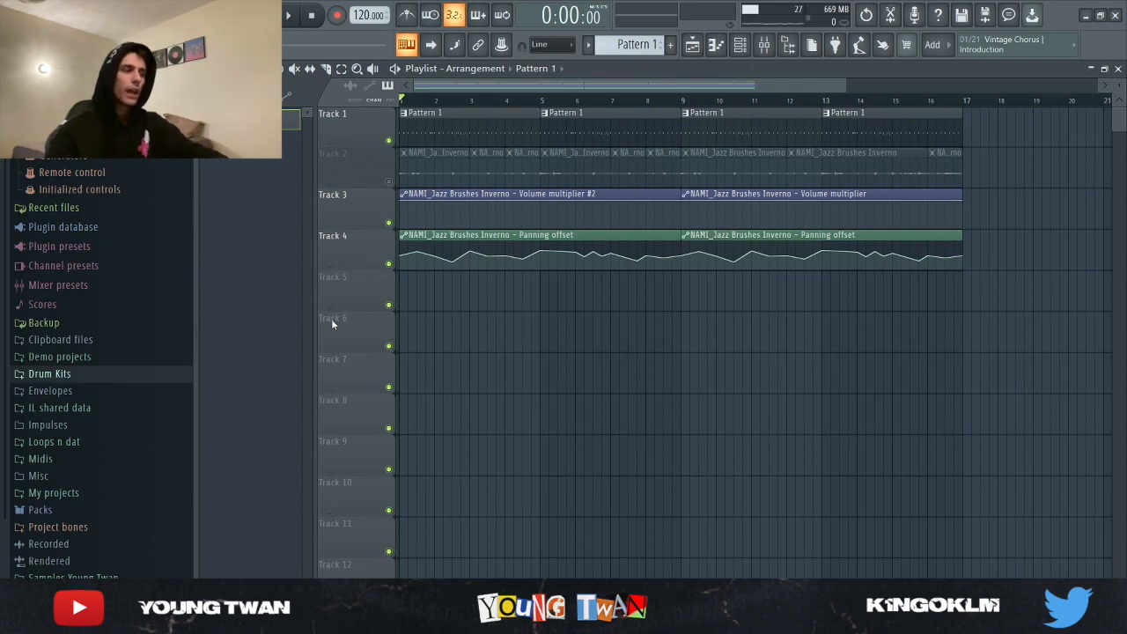
pyautogui.click(389, 182)
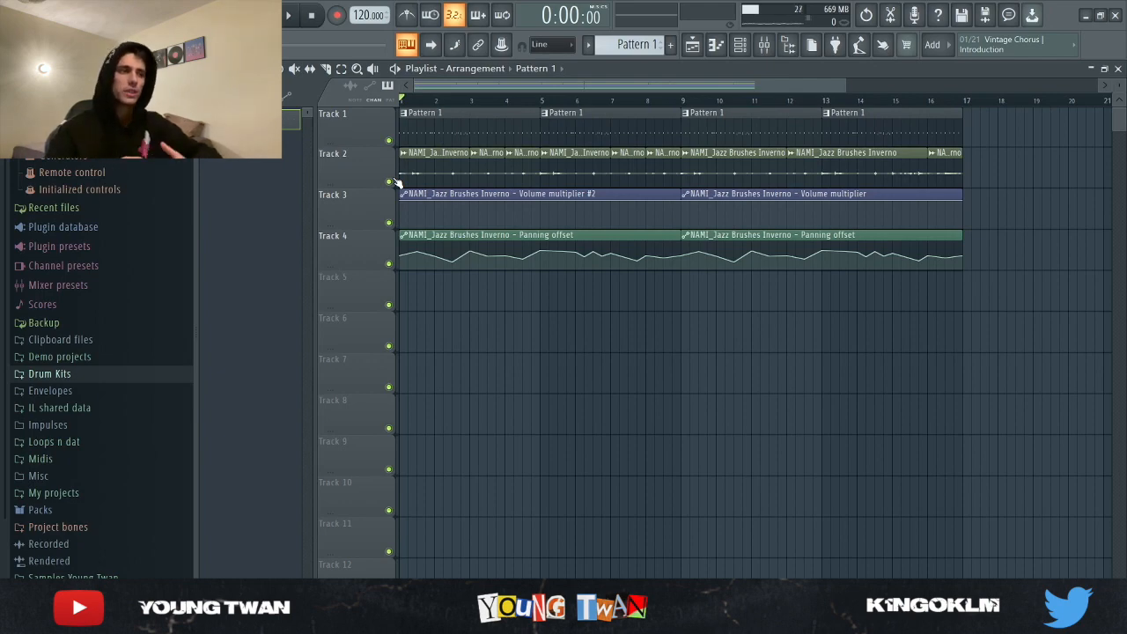
pyautogui.doubleClick(424, 157)
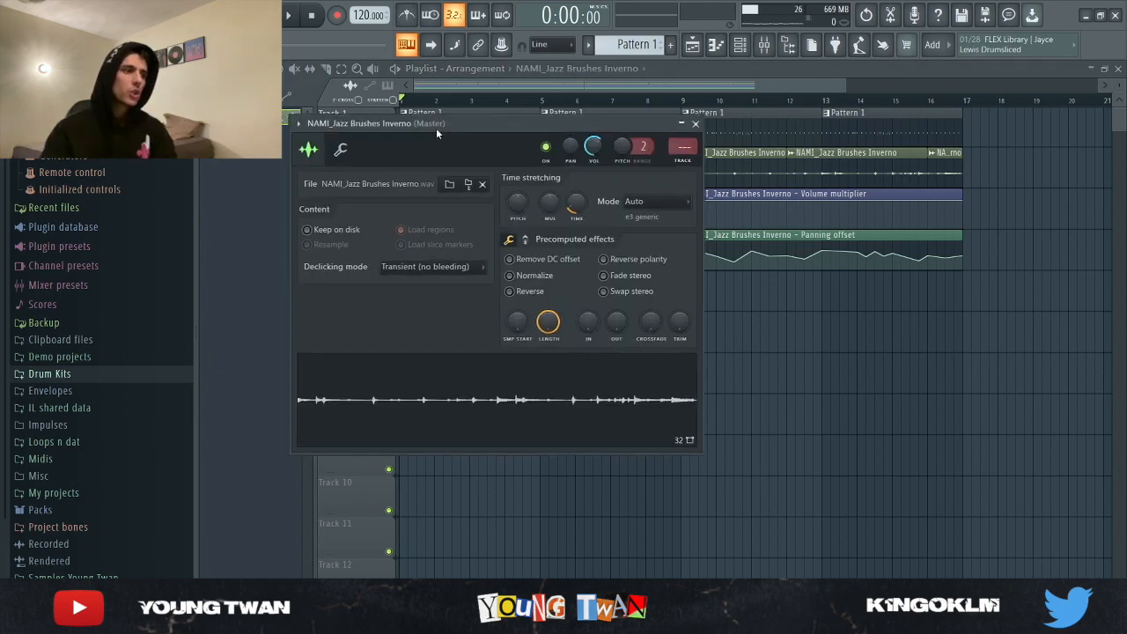
pyautogui.moveTo(436, 130); pyautogui.dragTo(514, 112)
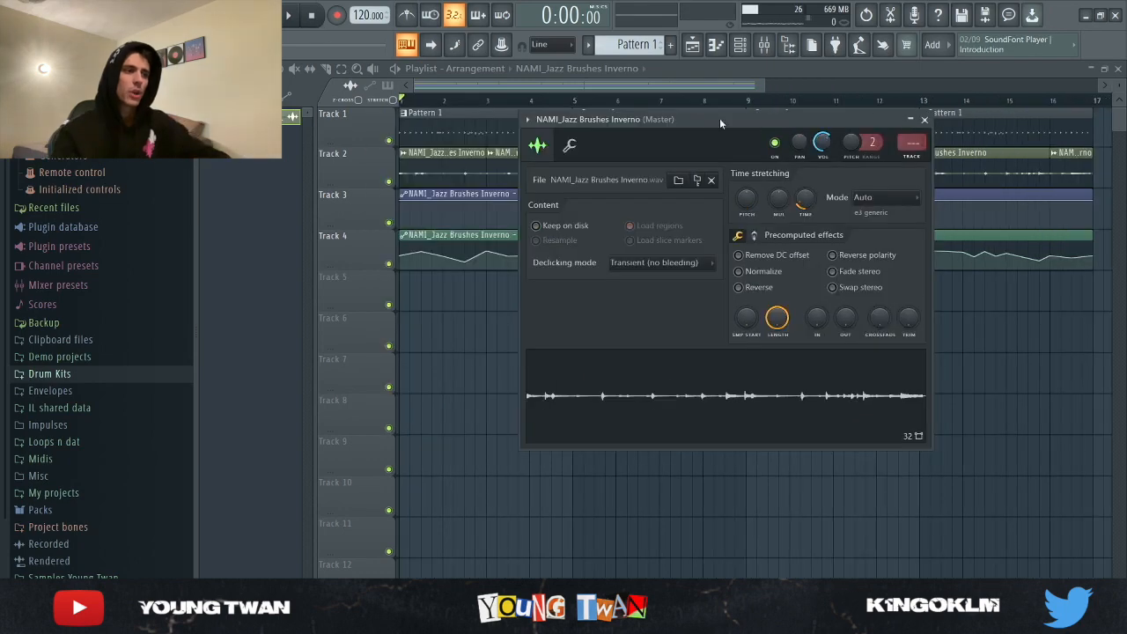
pyautogui.click(924, 119)
# - Play the full arrangement with the jazz brushes and their volume and panning automation, and check the mixer levels and effects
pyautogui.scroll(-3, 437, 227)
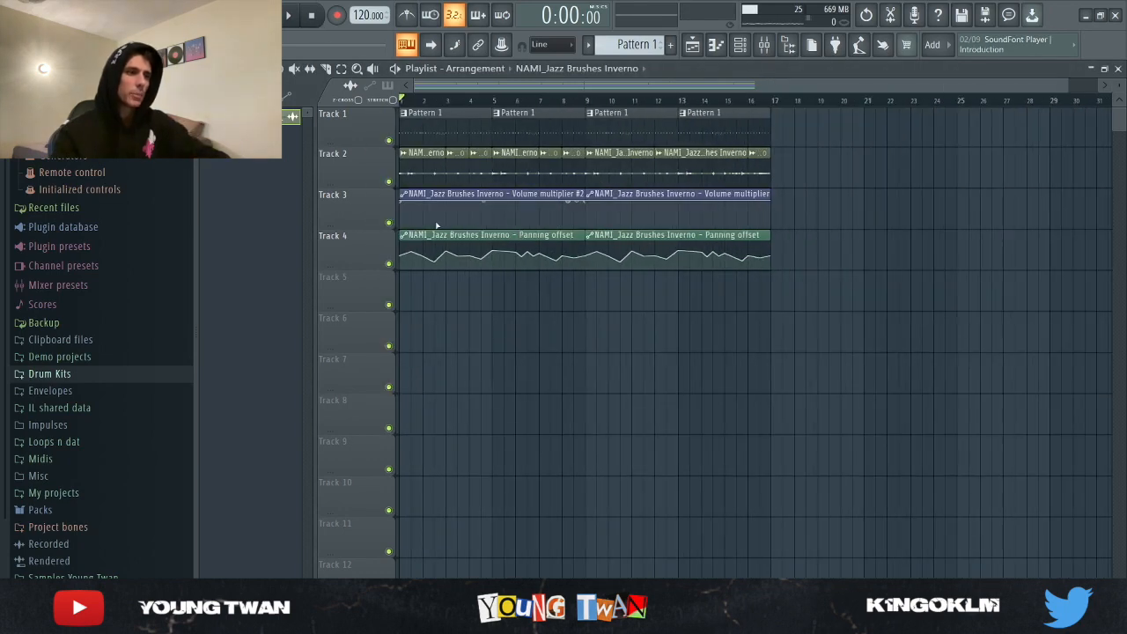
pyautogui.scroll(3, 372, 282)
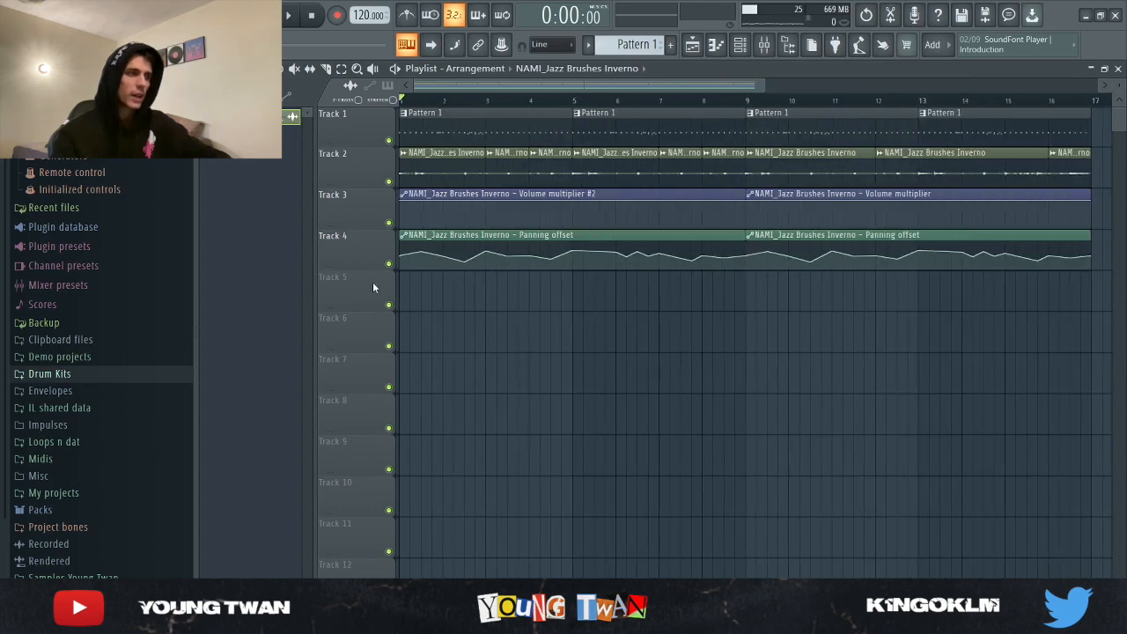
pyautogui.scroll(1, 564, 236)
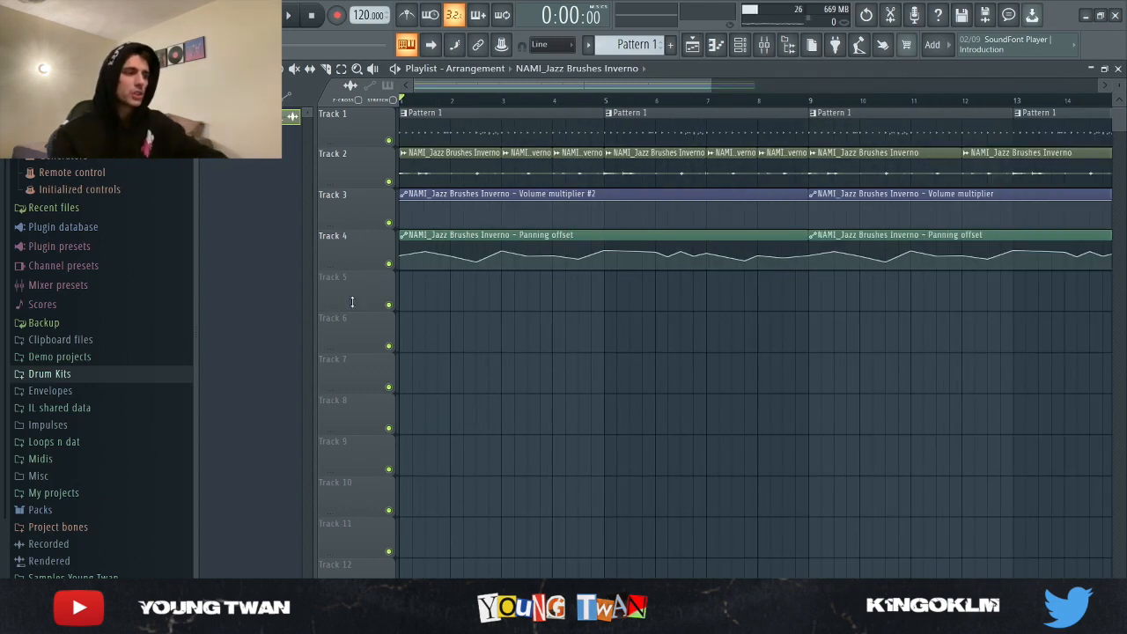
pyautogui.scroll(-2, 370, 296)
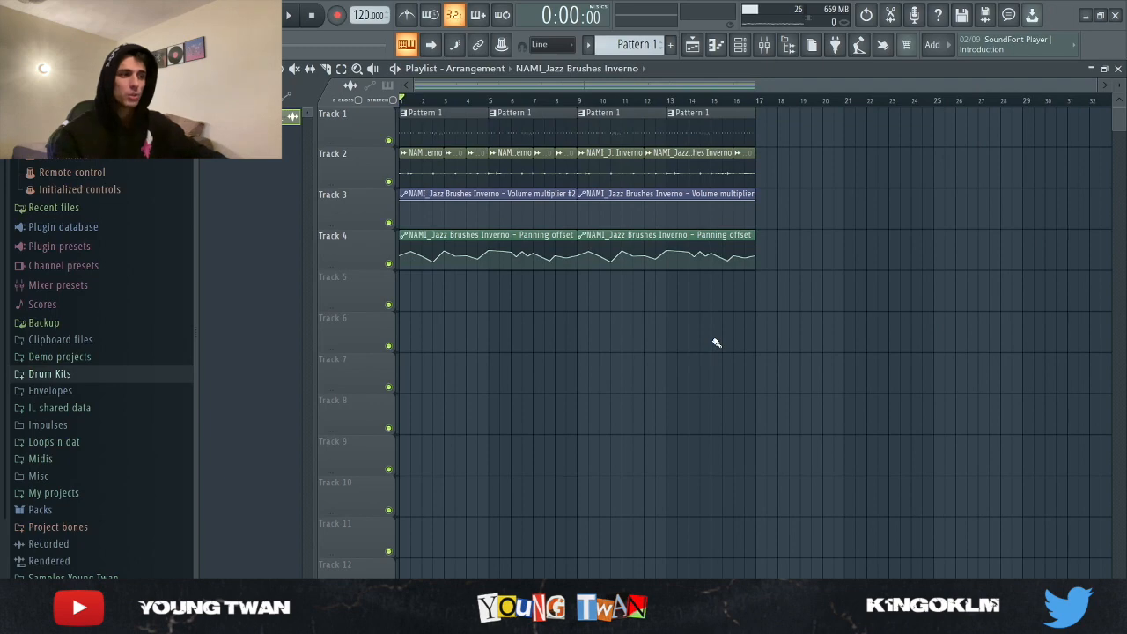
pyautogui.press('space')
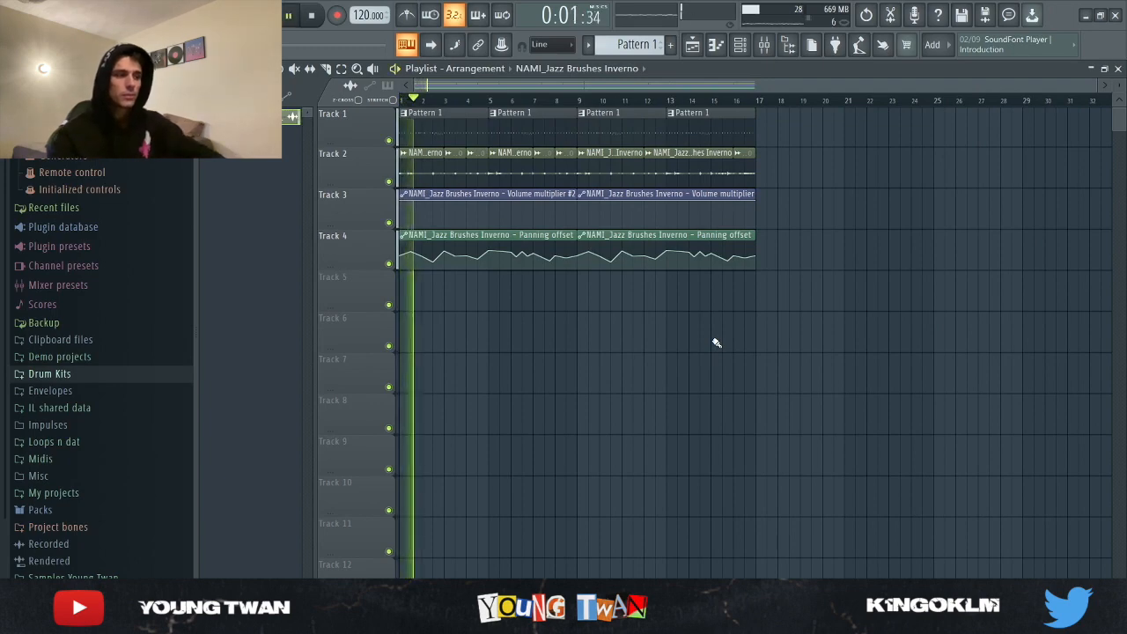
pyautogui.click(770, 48)
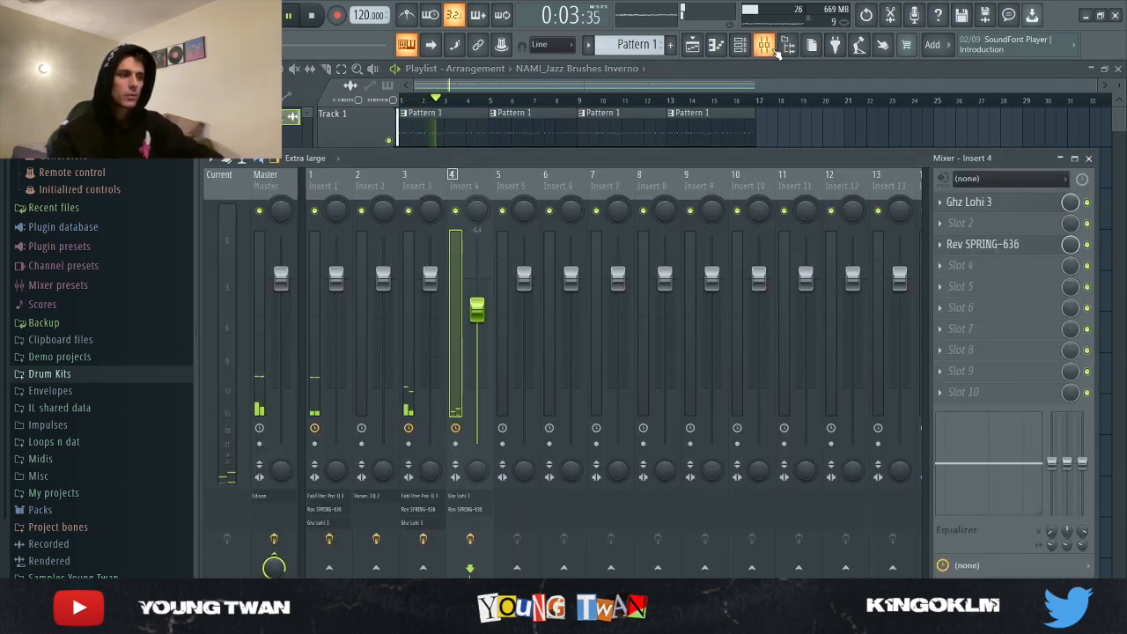
pyautogui.click(773, 50)
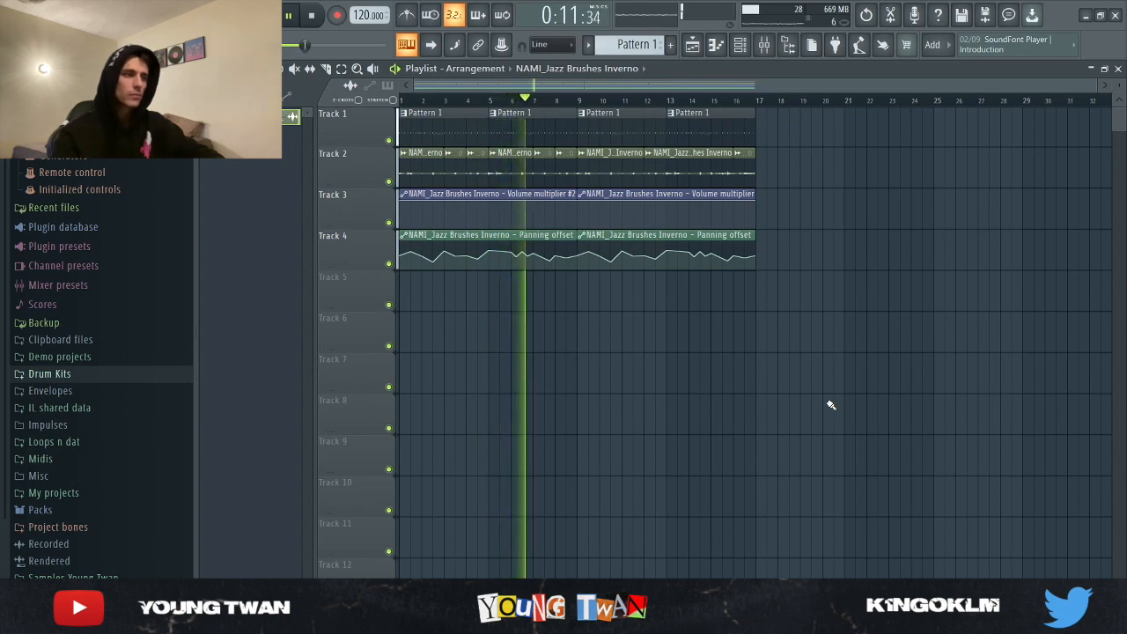
pyautogui.press('space')
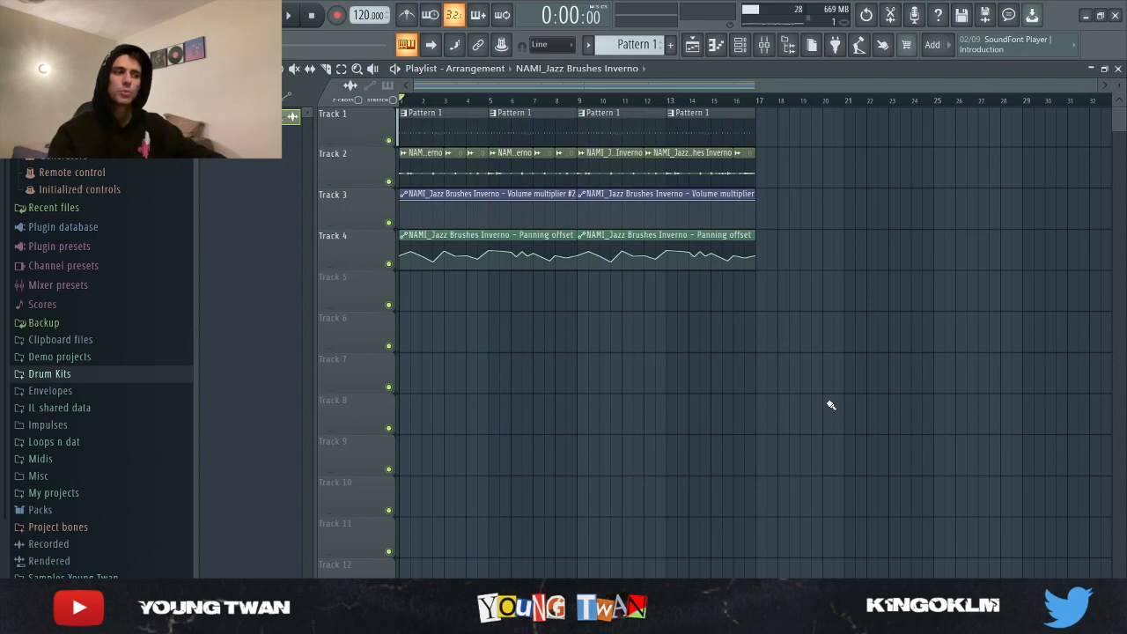
pyautogui.click(765, 44)
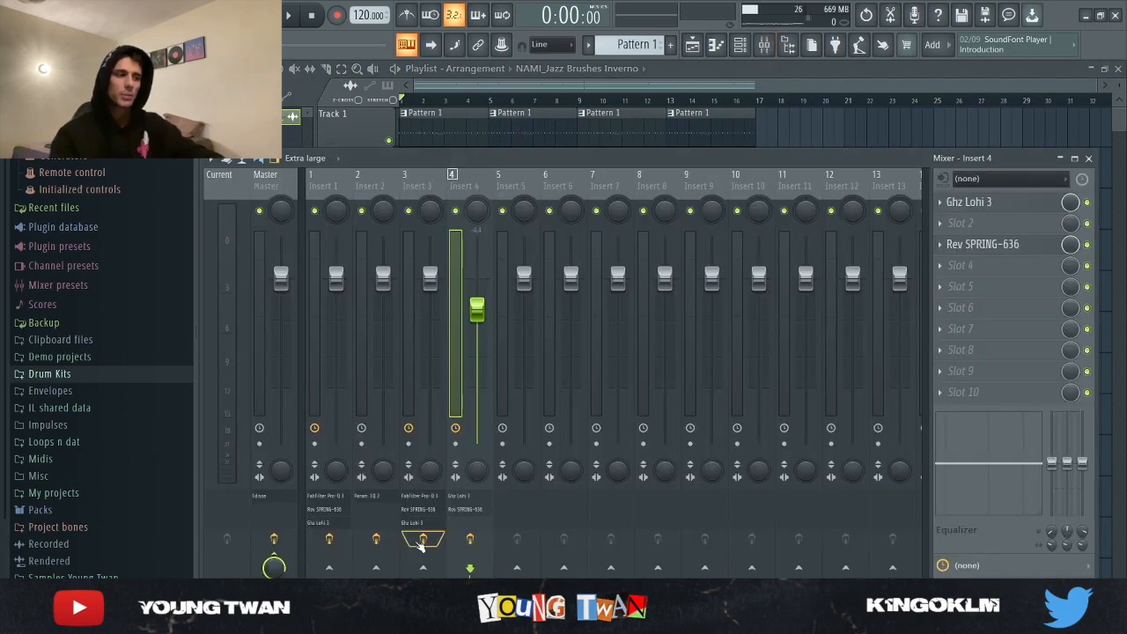
pyautogui.click(780, 132)
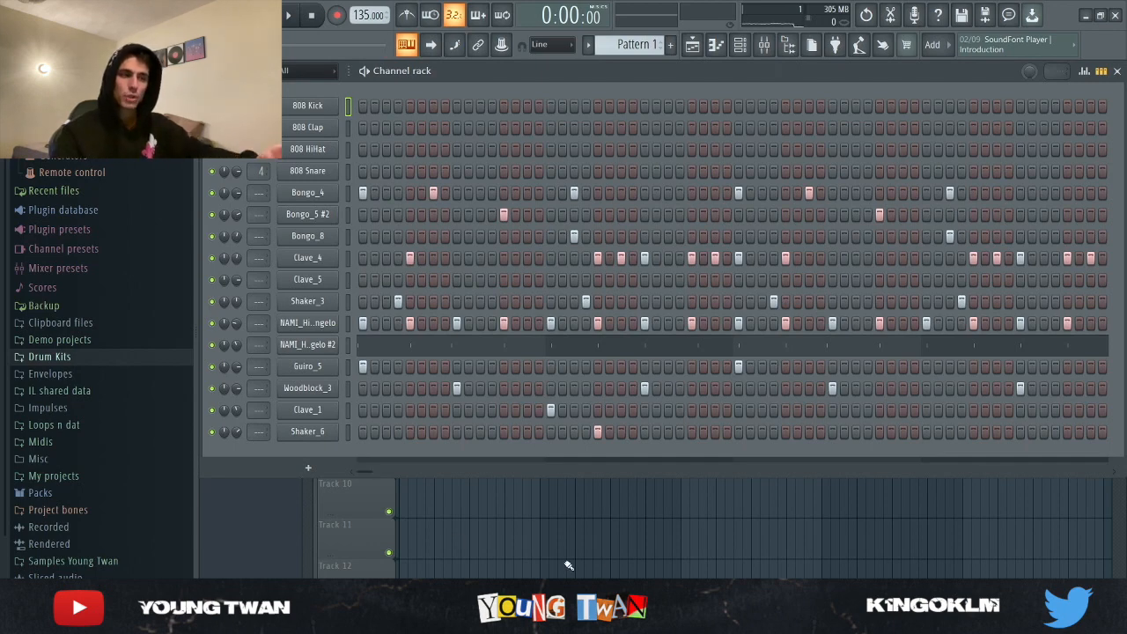
# - Play the full 135 BPM percussion loop, and solo the Woodblock_3 channel to hear its sample and pattern alone
pyautogui.press('space')
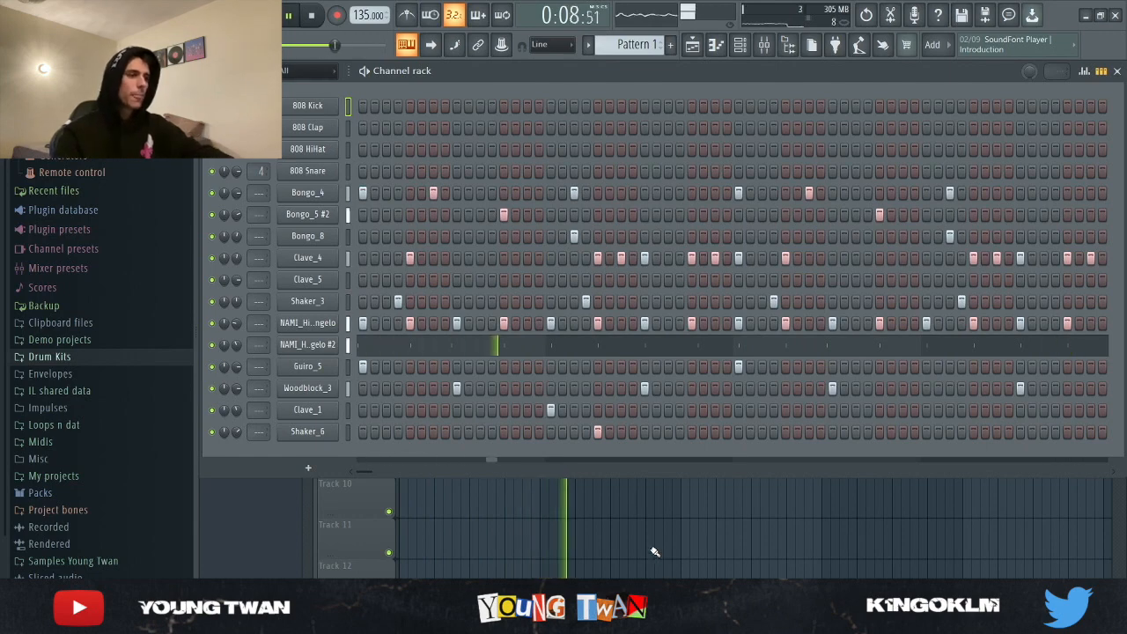
pyautogui.press('space')
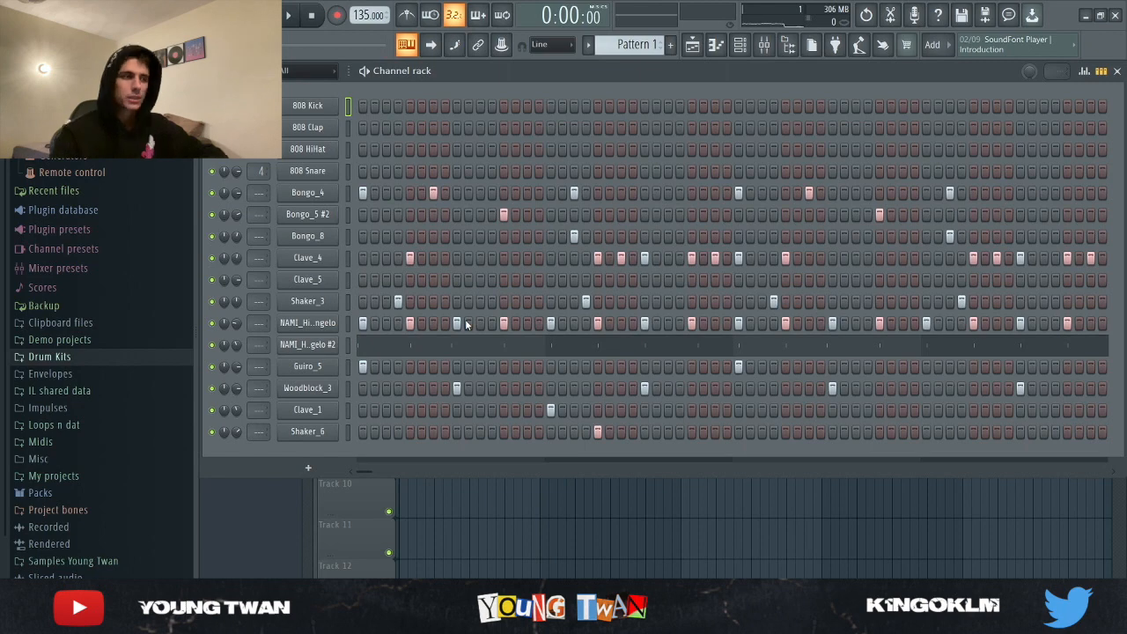
pyautogui.click(310, 389)
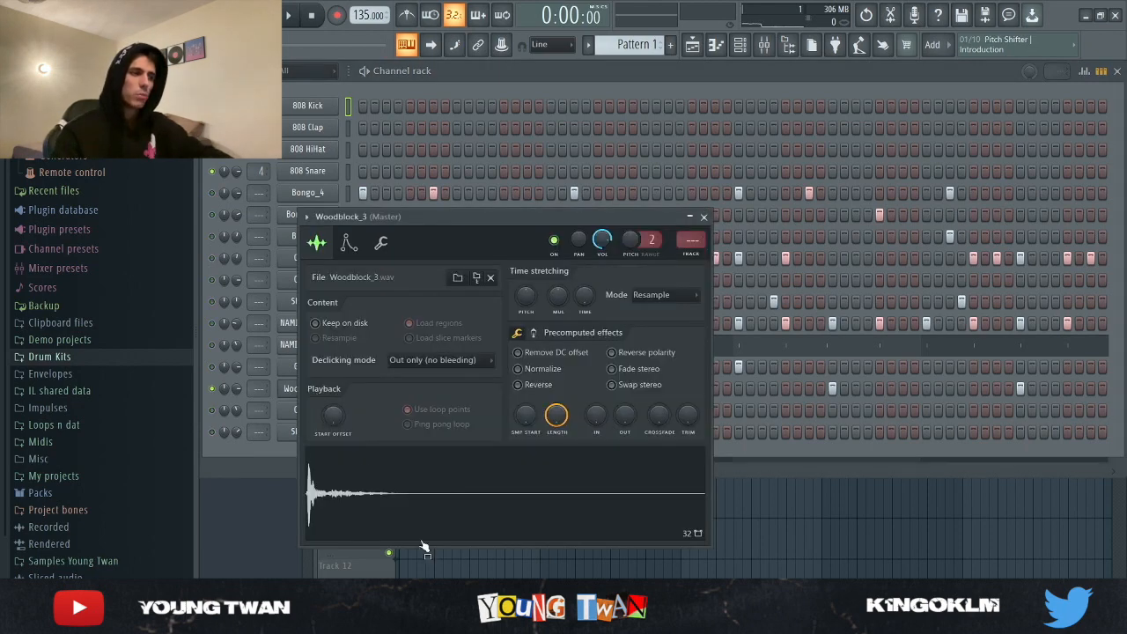
pyautogui.click(236, 461)
pyautogui.click(309, 388)
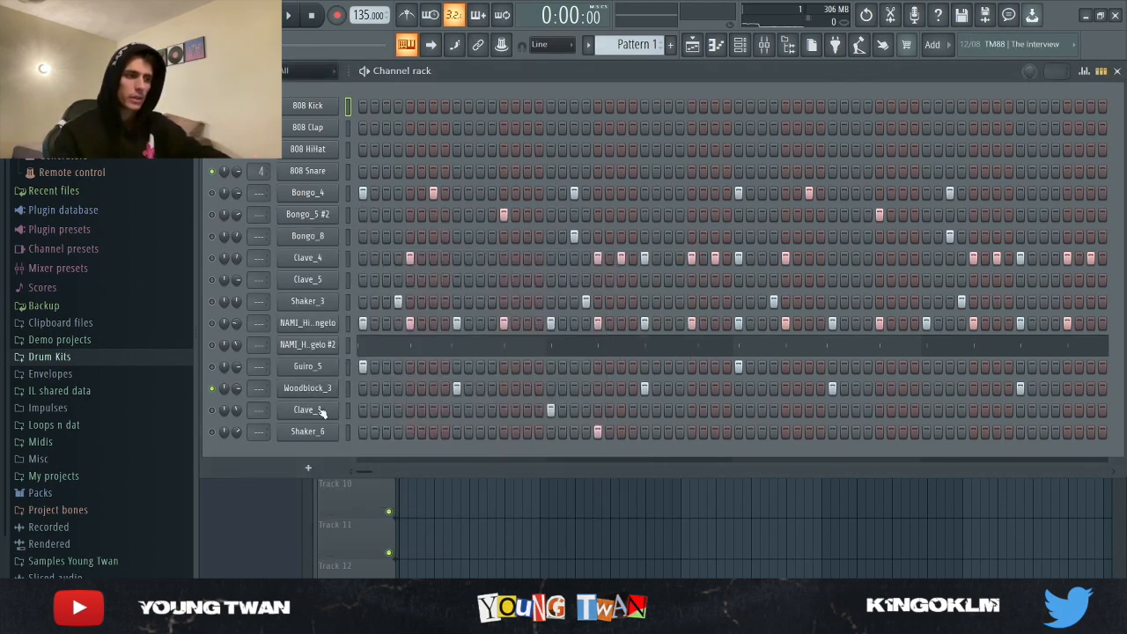
pyautogui.press('space')
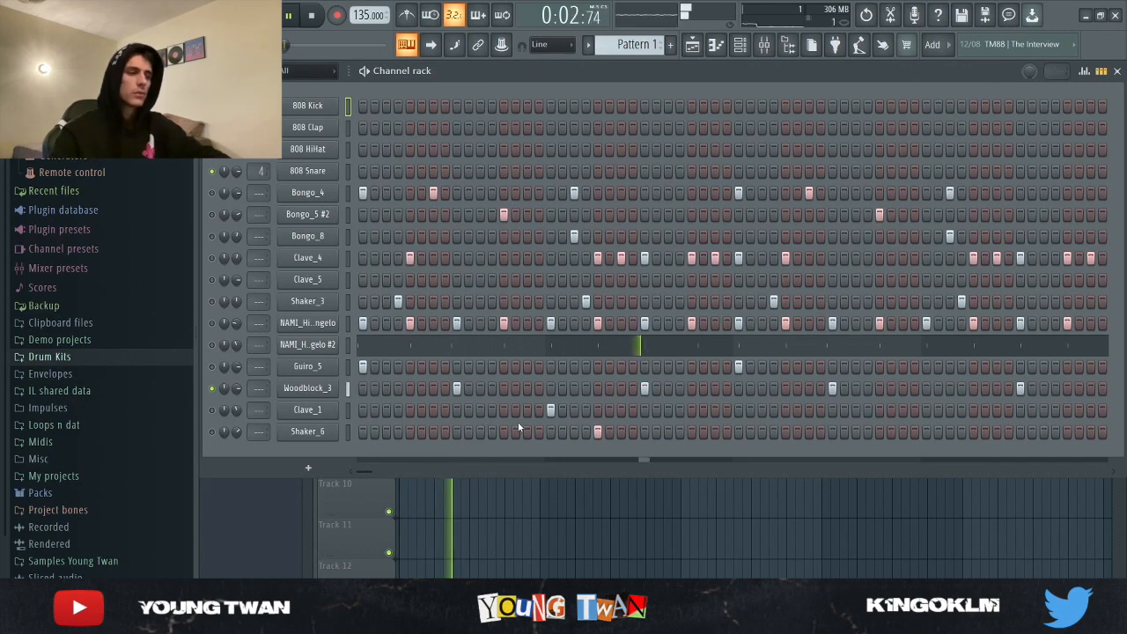
pyautogui.press('space')
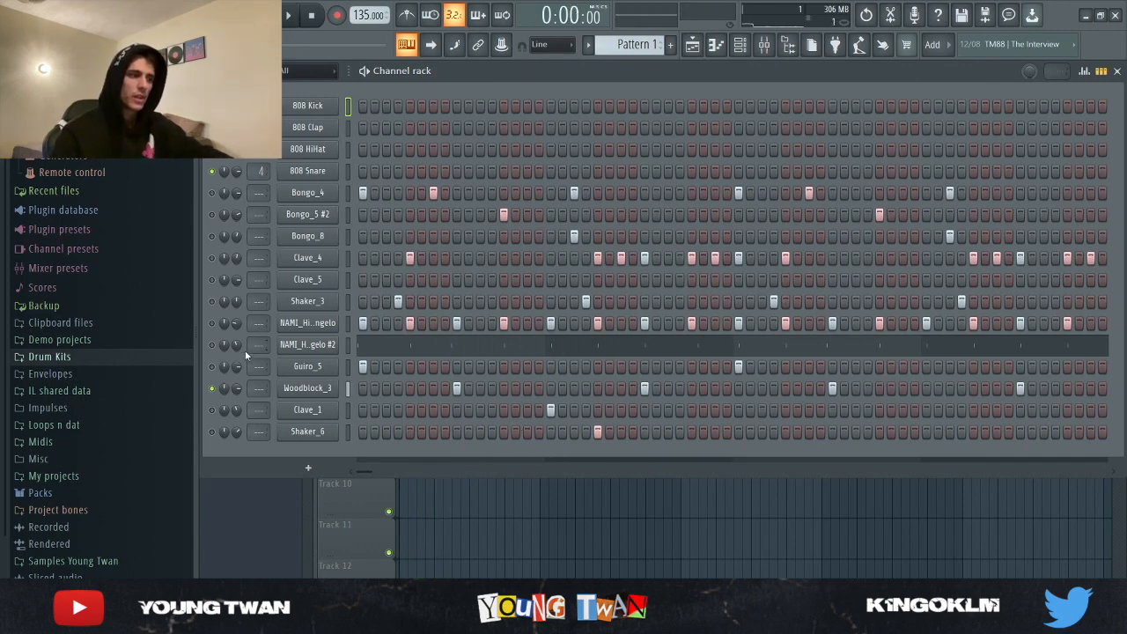
# - Unmute both NAMI_Hi-Hat D'Angelo channels and play them together with the woodblock
pyautogui.click(212, 345)
pyautogui.click(211, 322)
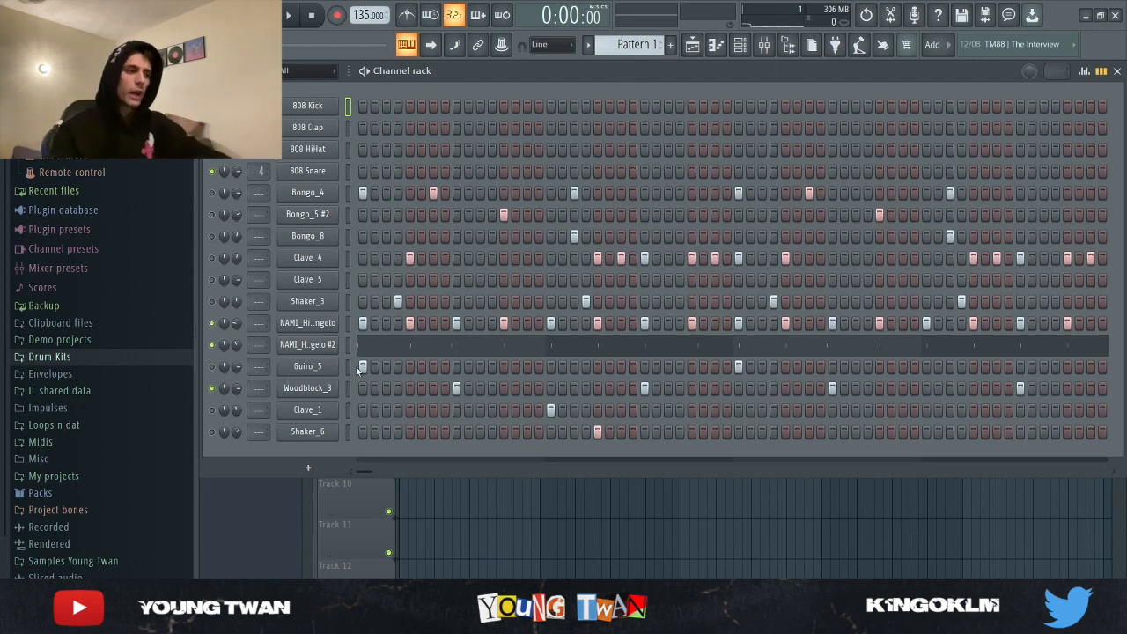
pyautogui.press('space')
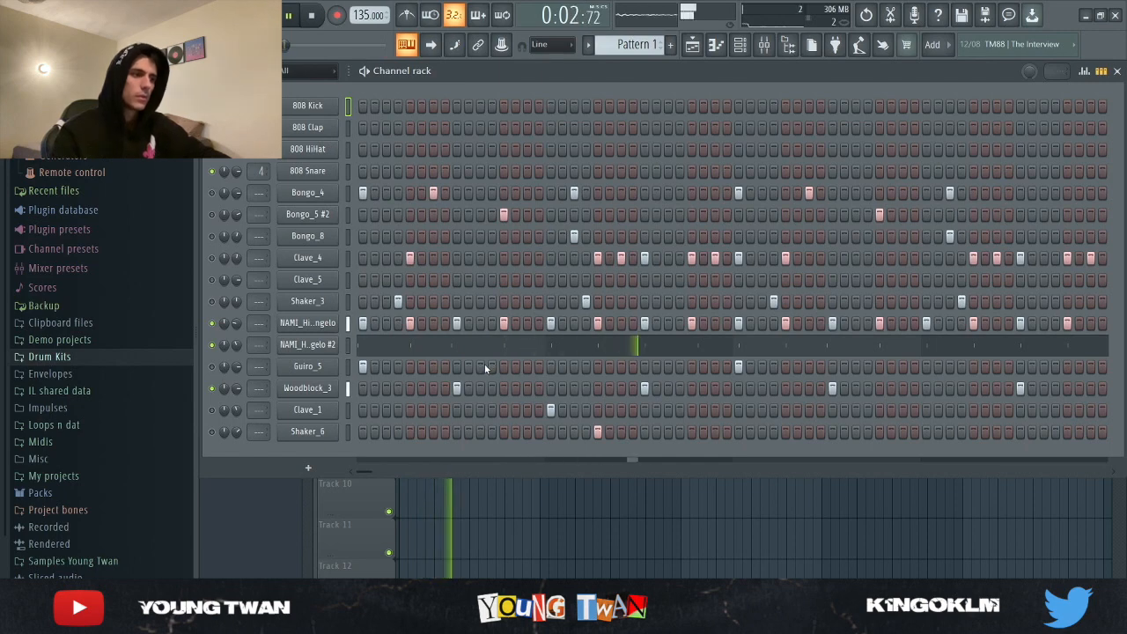
pyautogui.press('space')
# - Examine the note timing and velocities of both NAMI_Hi-Hat D'Angelo channels in the Piano roll
pyautogui.click(348, 324)
pyautogui.press('F7')
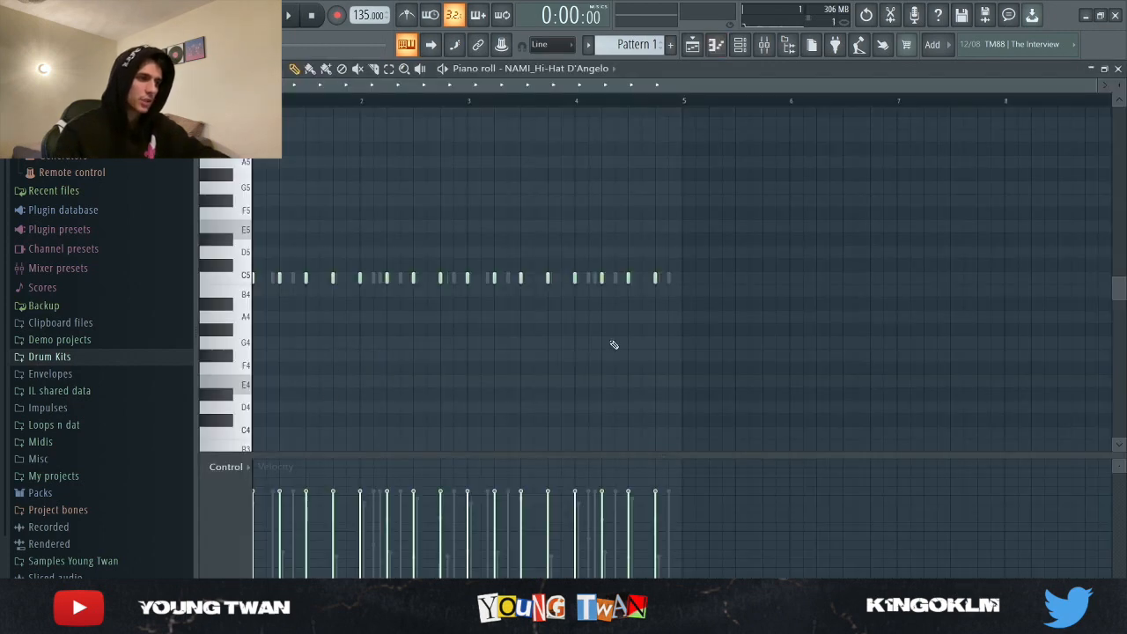
pyautogui.scroll(3, 271, 315)
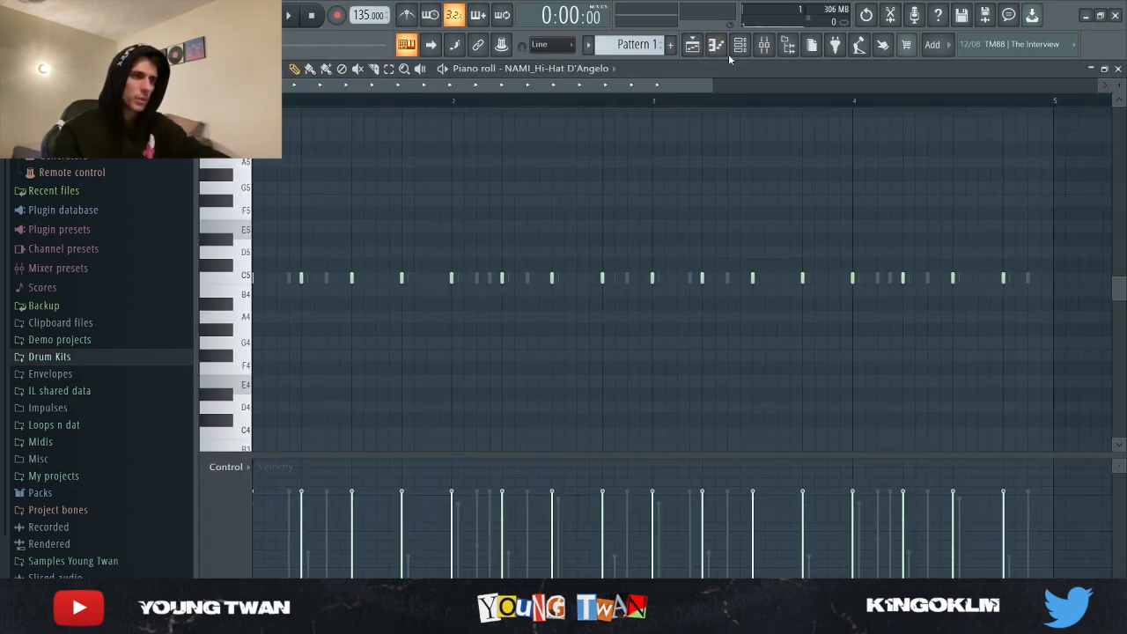
pyautogui.scroll(-3, 367, 430)
pyautogui.press('F6')
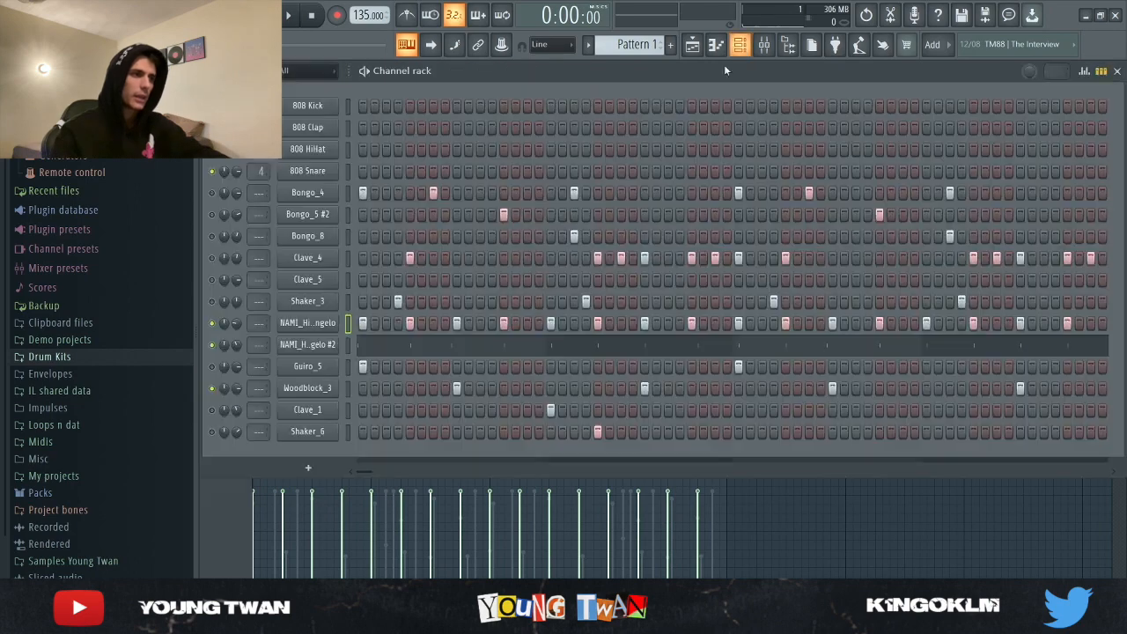
pyautogui.click(421, 345)
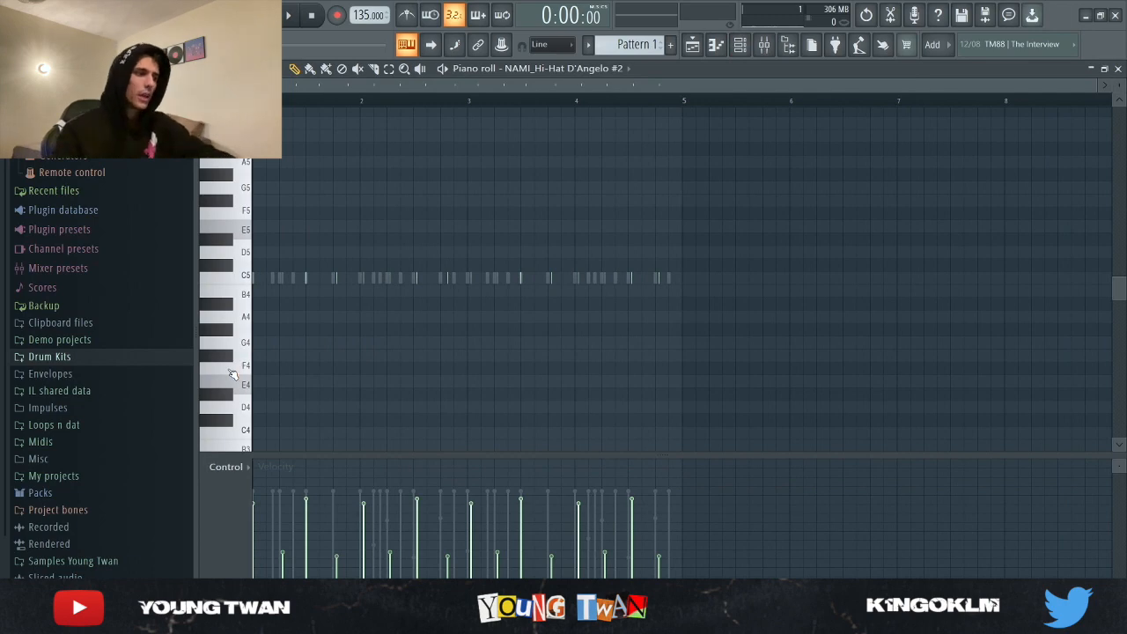
pyautogui.click(741, 46)
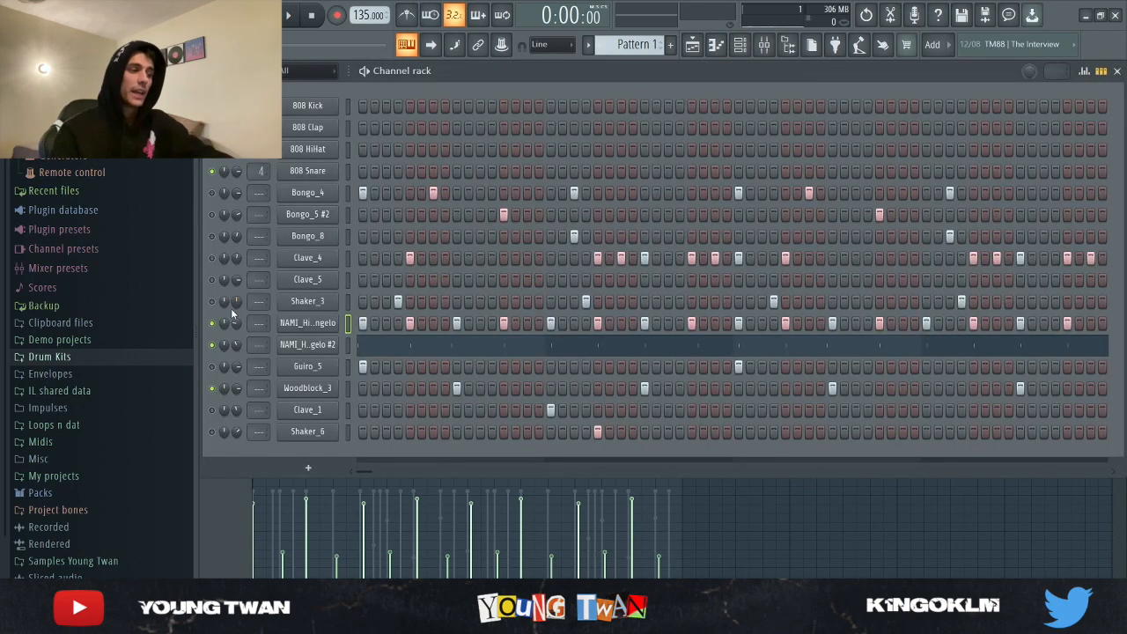
# - Unmute the Clave_4 channel and examine its notes and velocities in the Piano roll
pyautogui.click(211, 258)
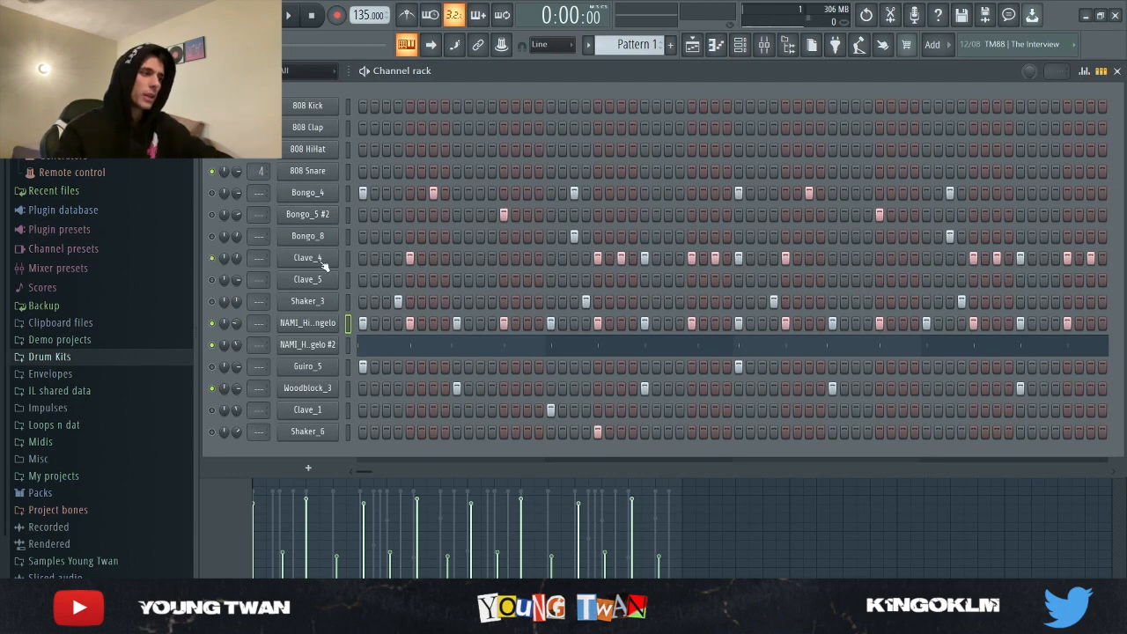
pyautogui.click(348, 262)
pyautogui.press('F7')
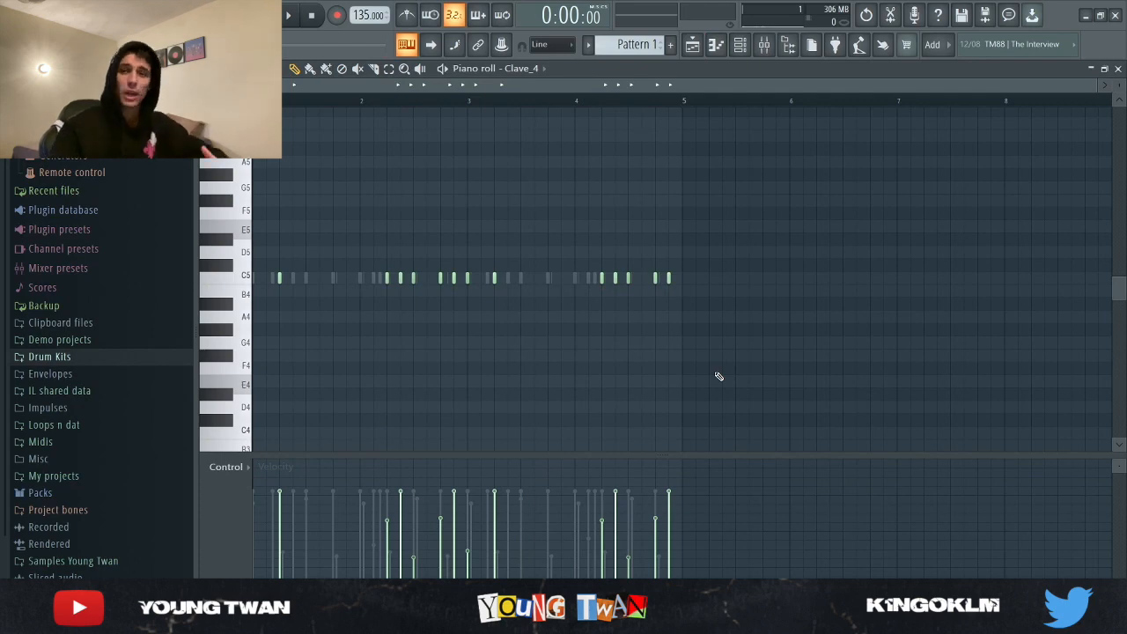
pyautogui.click(740, 44)
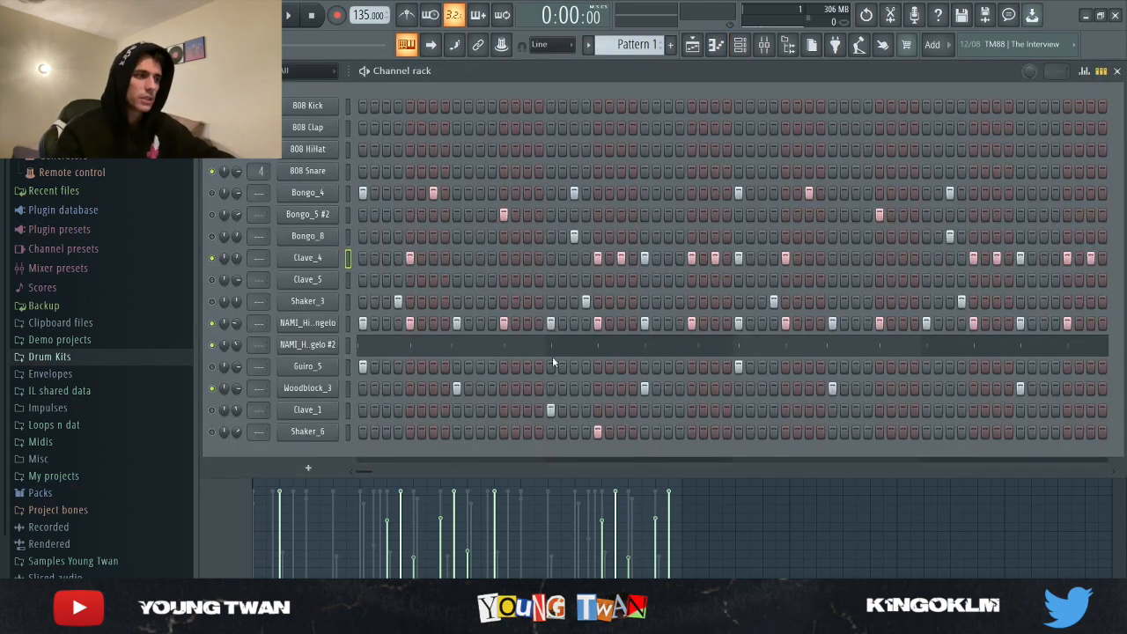
# - Play the woodblock, hi-hat and Clave_4 layers together, and check the Clave_4 notes in the Piano roll
pyautogui.press('space')
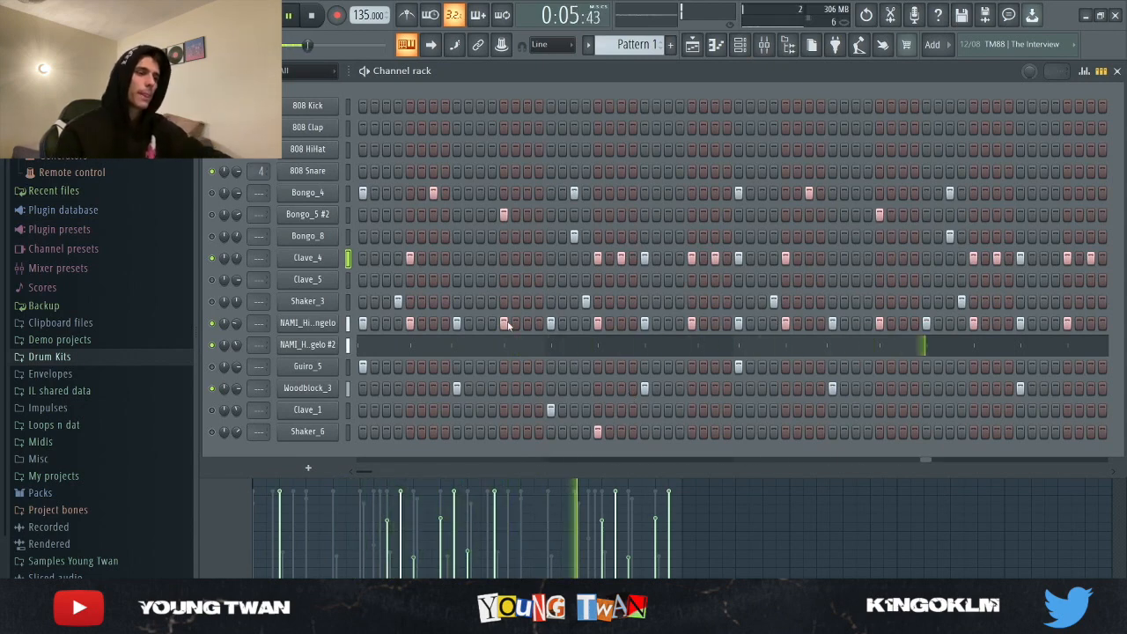
pyautogui.press('F7')
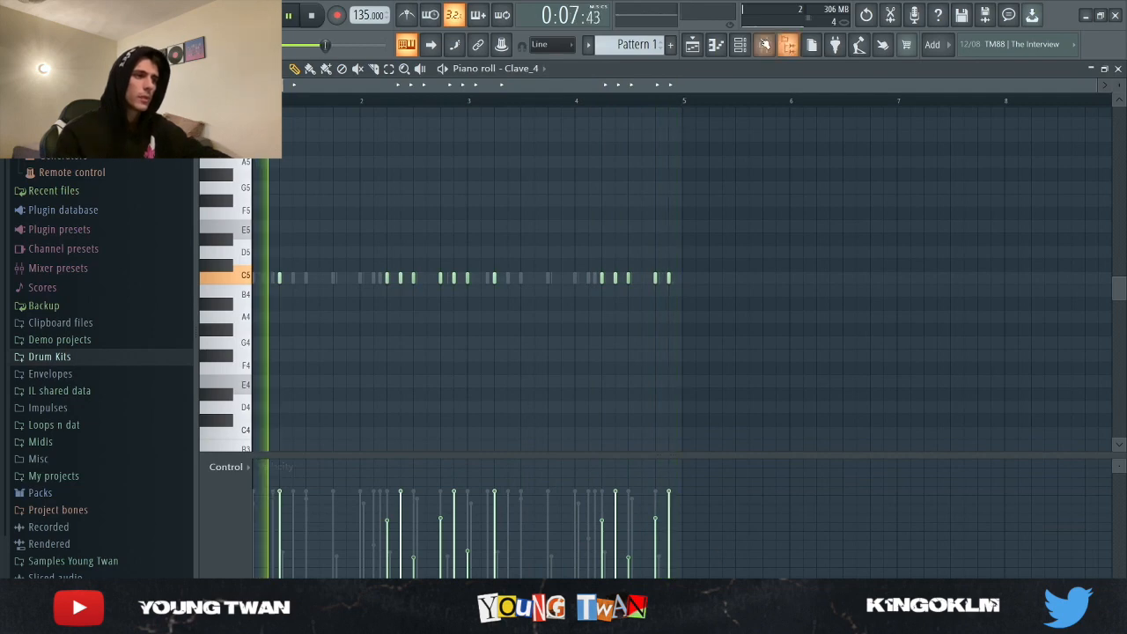
pyautogui.press('space')
pyautogui.press('F6')
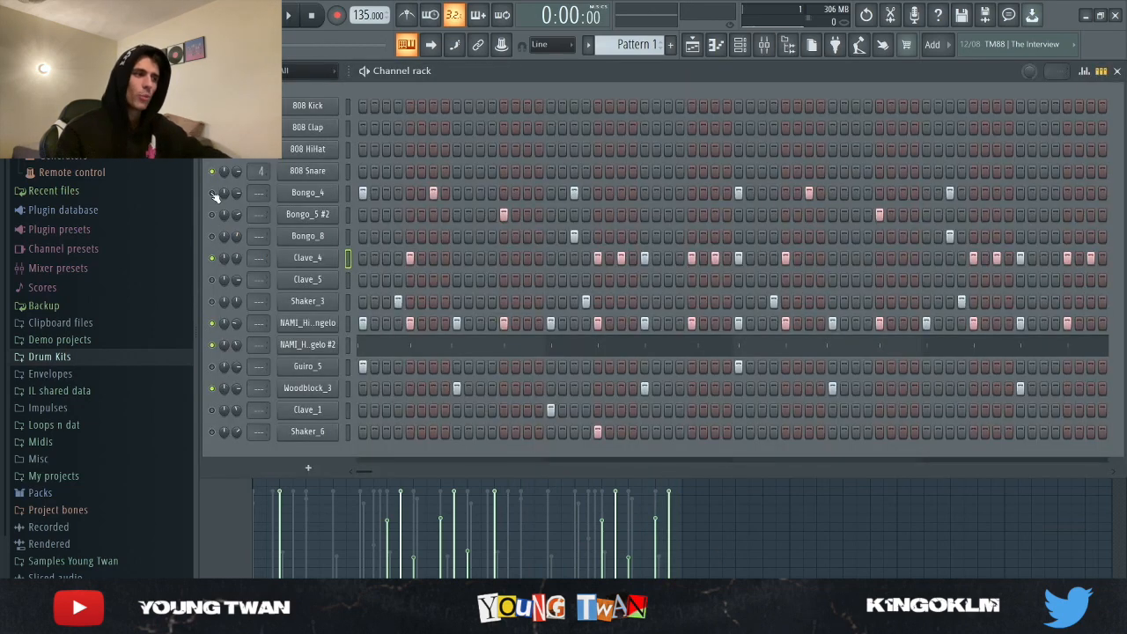
# - Unmute the Bongo_4, Bongo_5 #2 and Bongo_8 channels and play them with the active layers
pyautogui.click(212, 214)
pyautogui.click(211, 236)
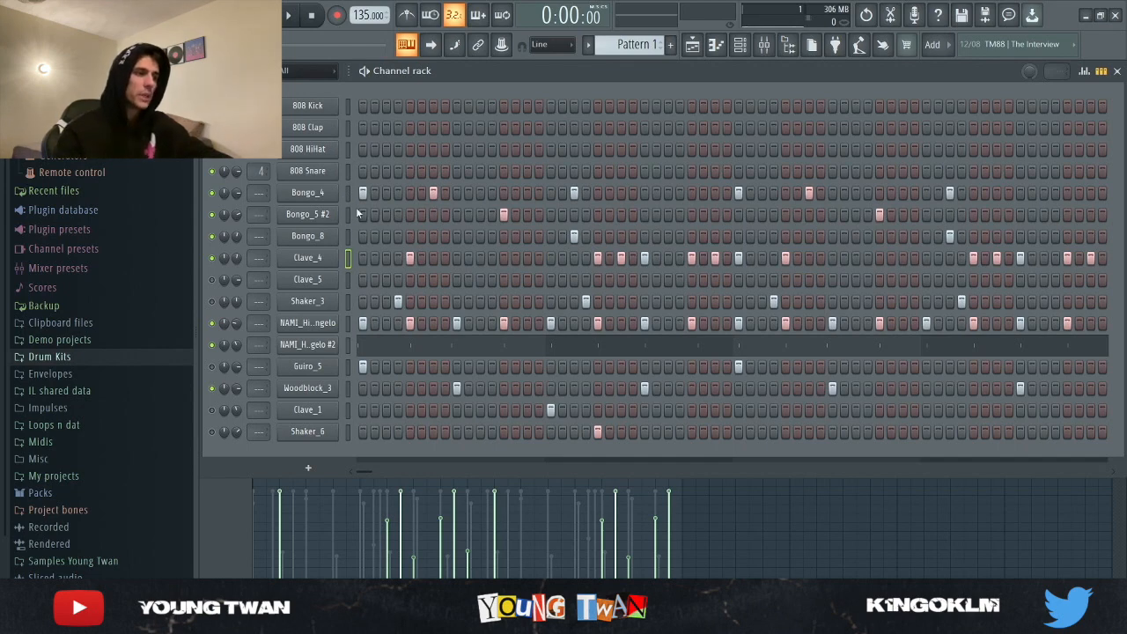
pyautogui.press('space')
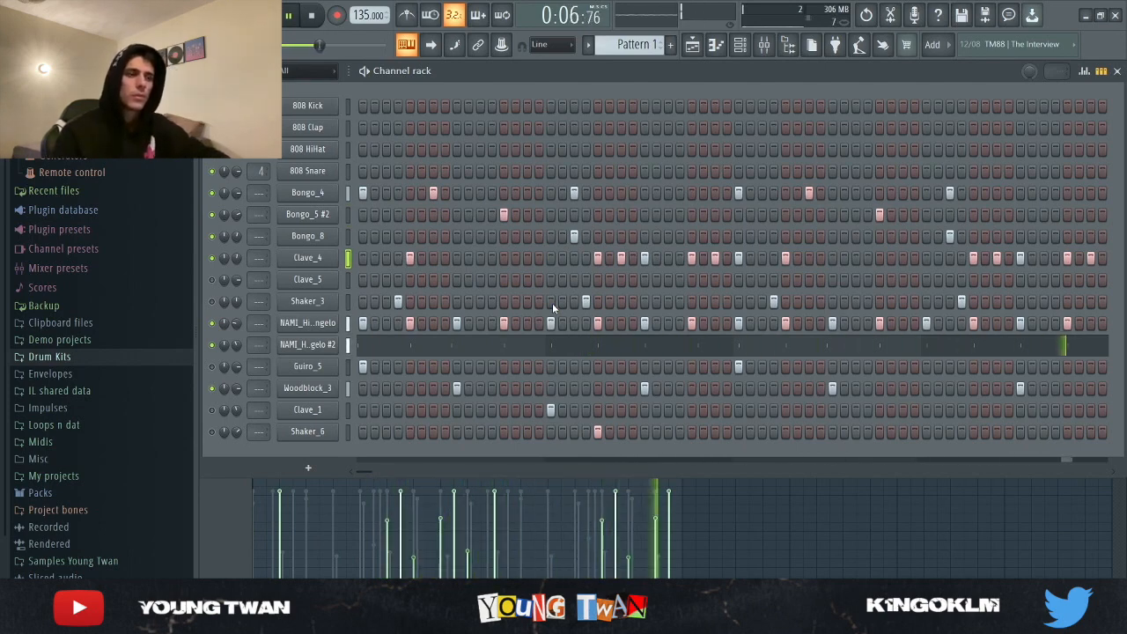
pyautogui.press('space')
# - Unmute the Clave_5 and Shaker_3 channels and play the loop with them included
pyautogui.click(213, 280)
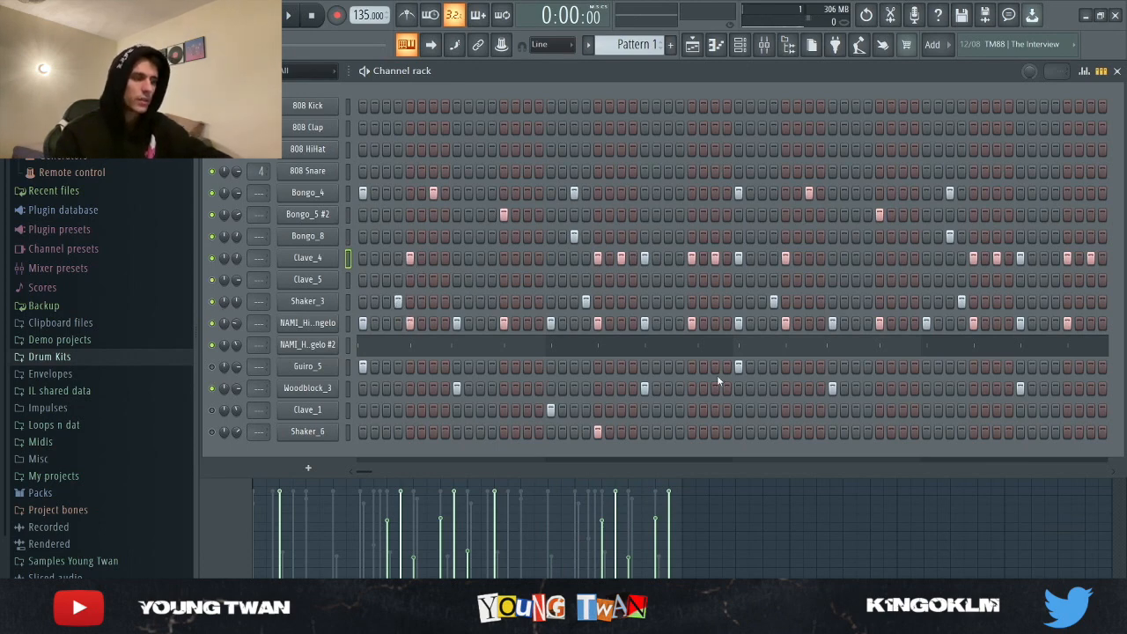
pyautogui.press('space')
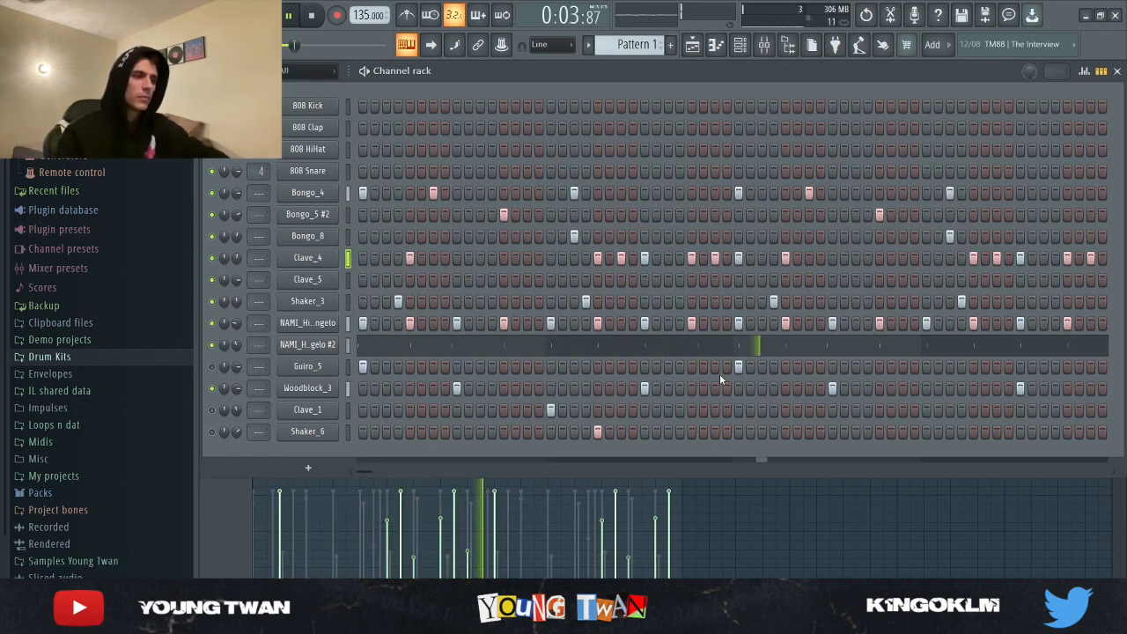
pyautogui.press('space')
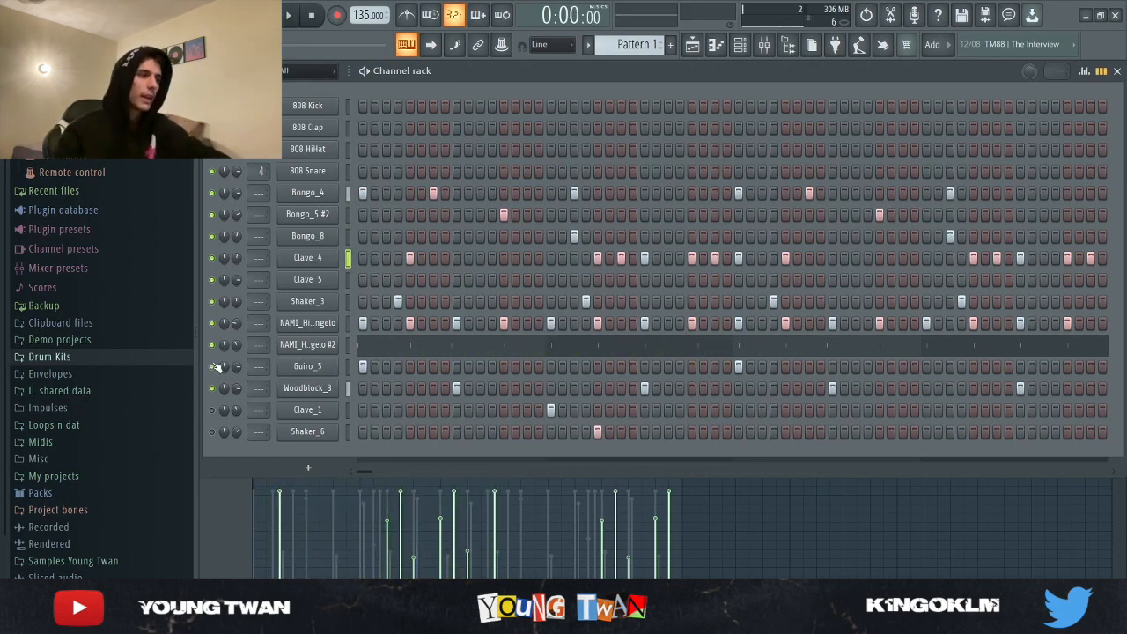
# - Unmute Guiro_5, then Clave_1 and Shaker_6, playing the loop with each addition
pyautogui.click(328, 370)
pyautogui.press('Escape')
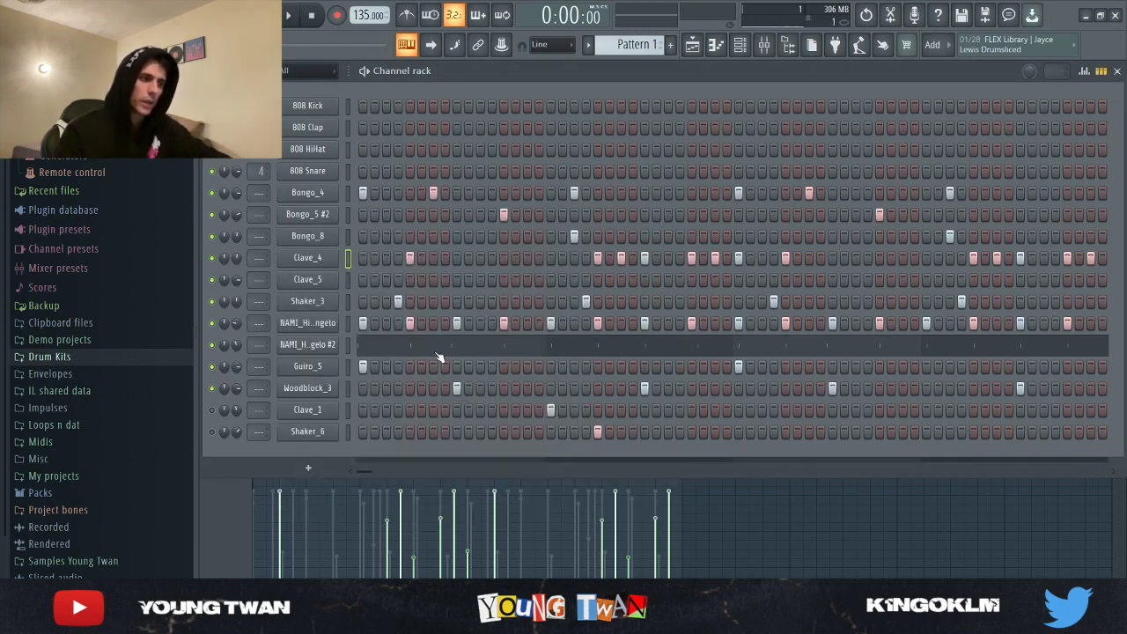
pyautogui.press('space')
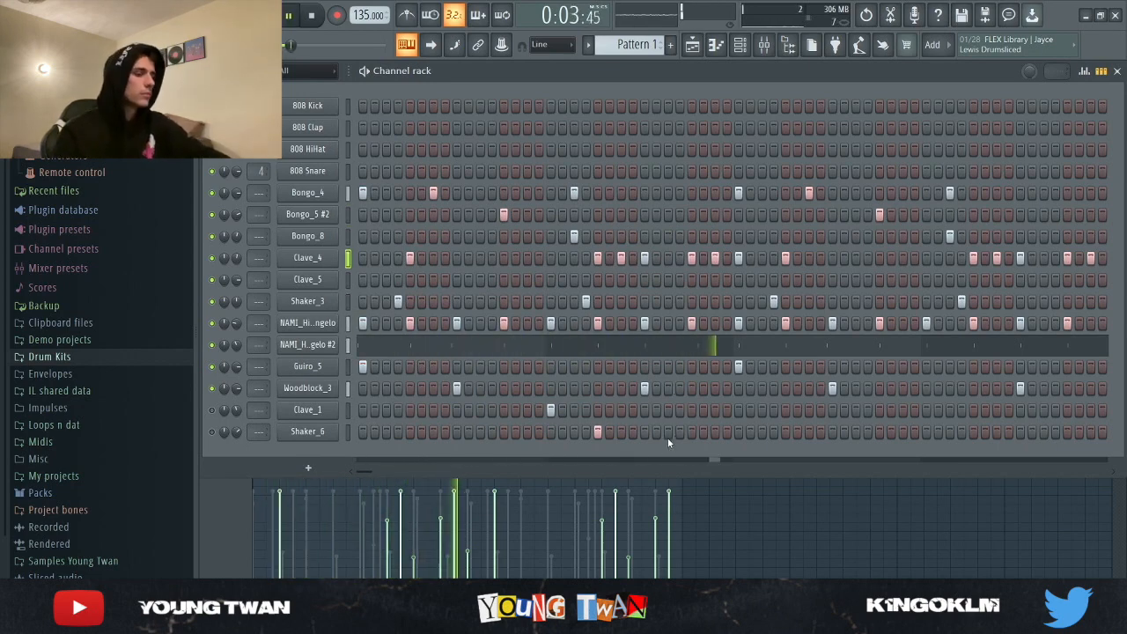
pyautogui.press('space')
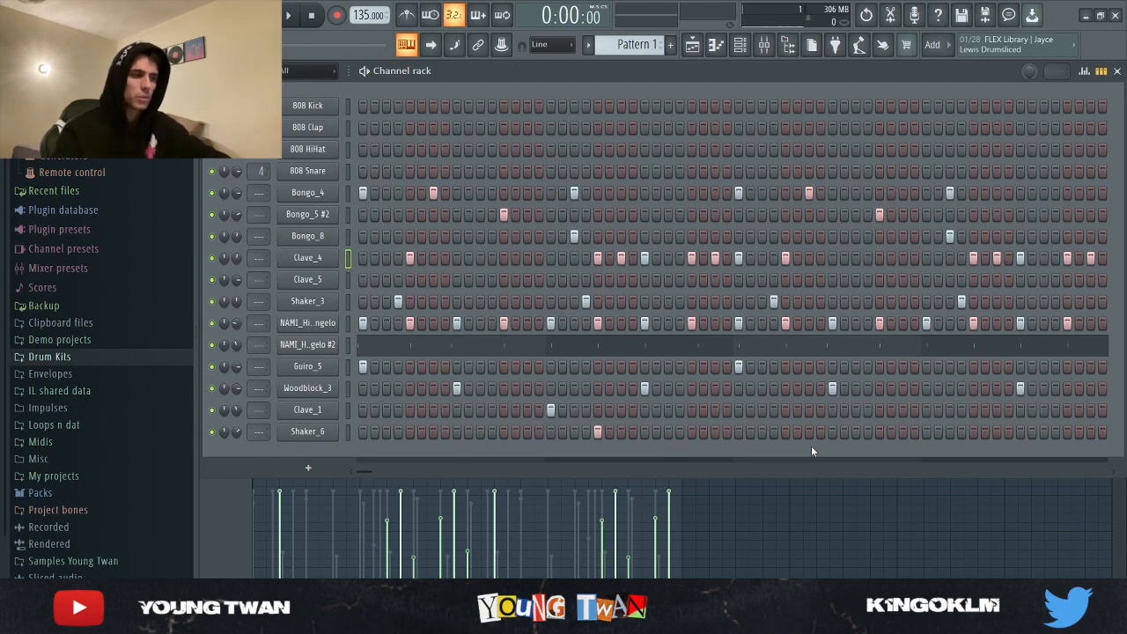
pyautogui.press('space')
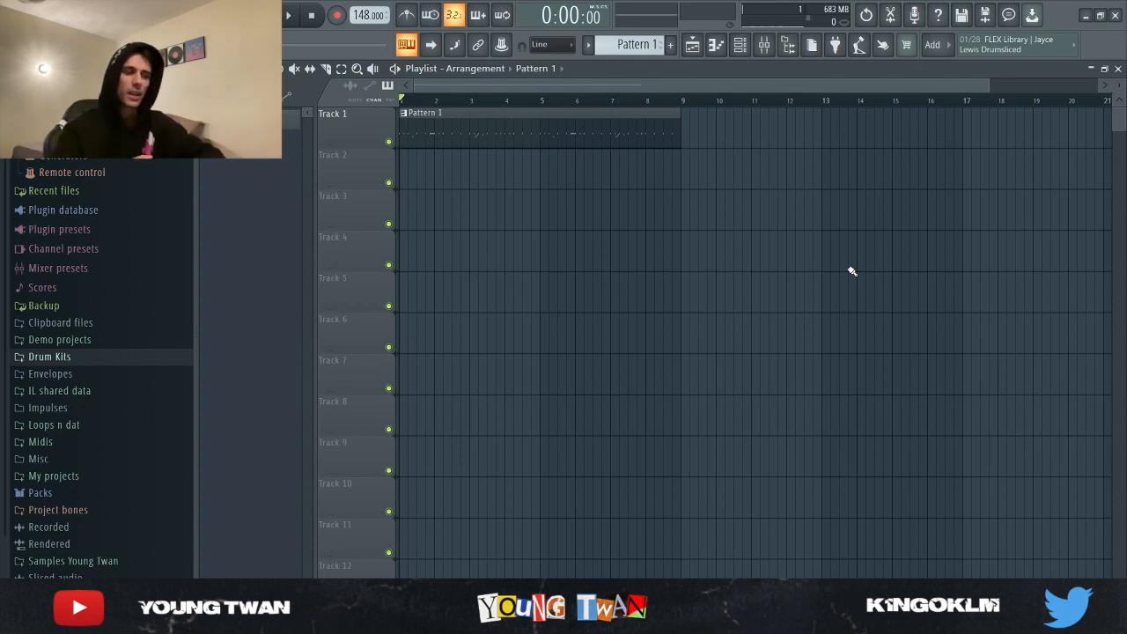
# - Show the channel rack of the 148 BPM project, solo the Foley_005 channel and play its pattern alone
pyautogui.press('F6')
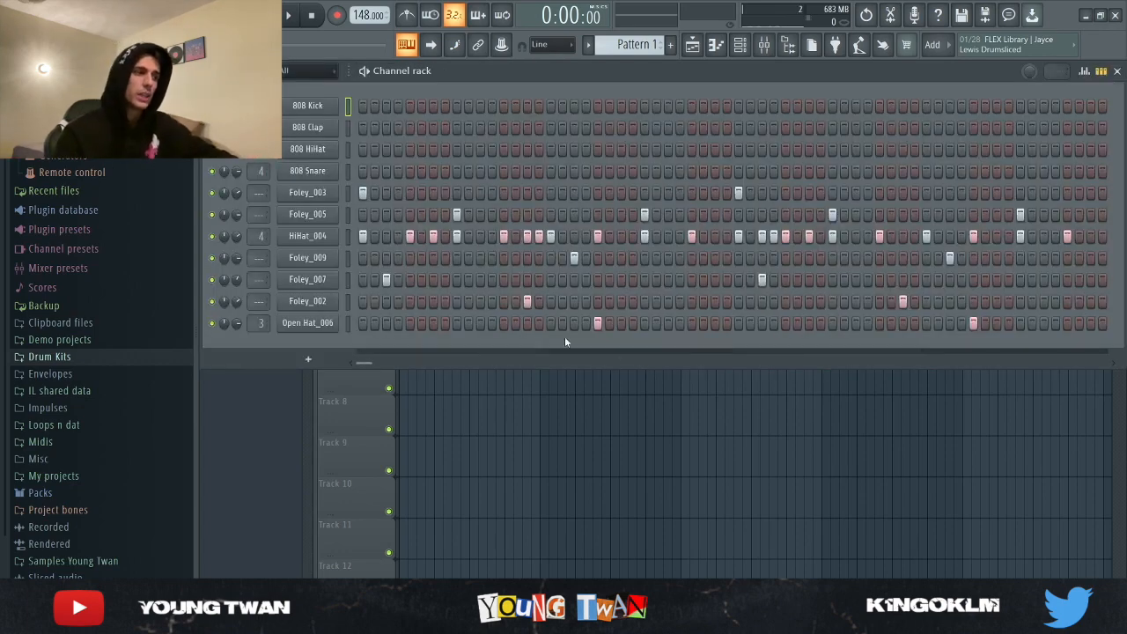
pyautogui.rightClick(213, 214)
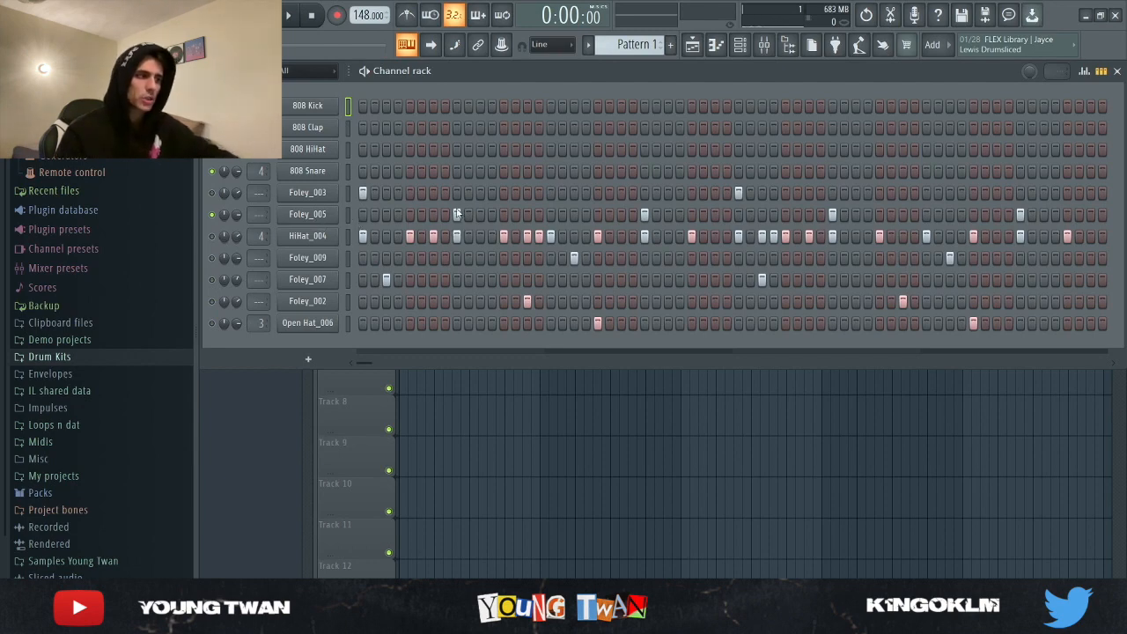
pyautogui.press('space')
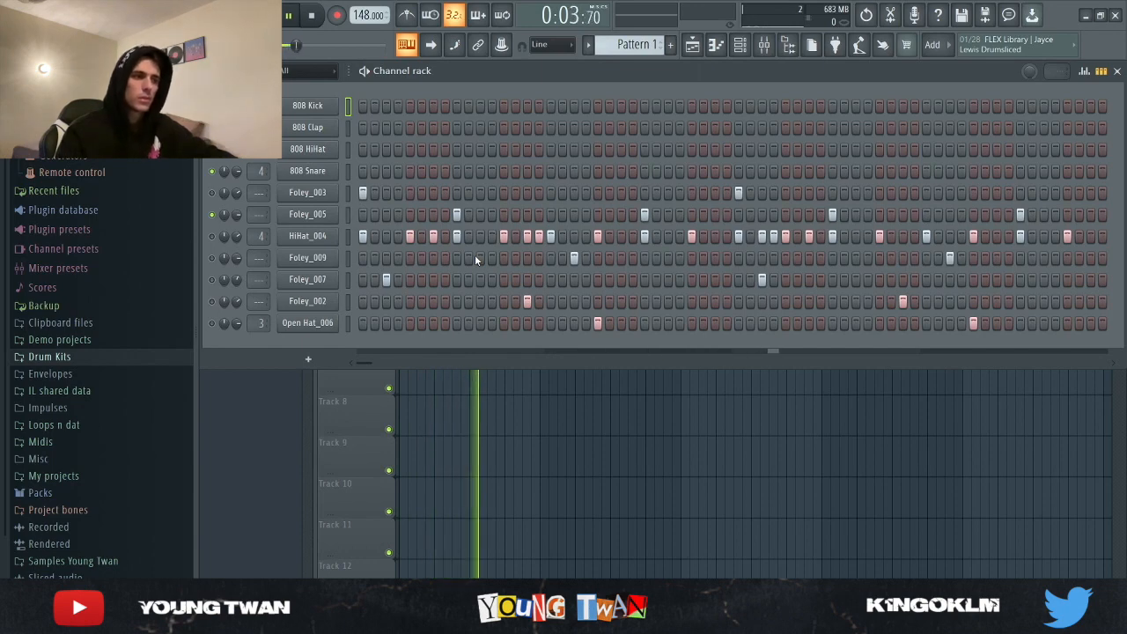
pyautogui.press('space')
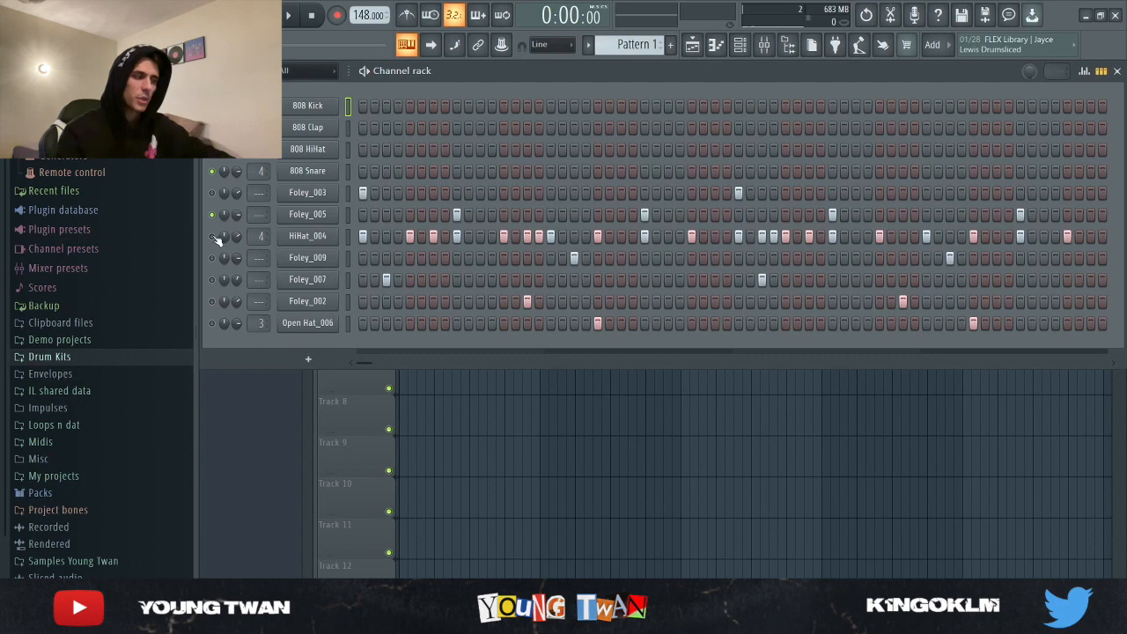
# - Unmute HiHat_004, check its sample settings, and open its notes in the Piano roll
pyautogui.click(307, 239)
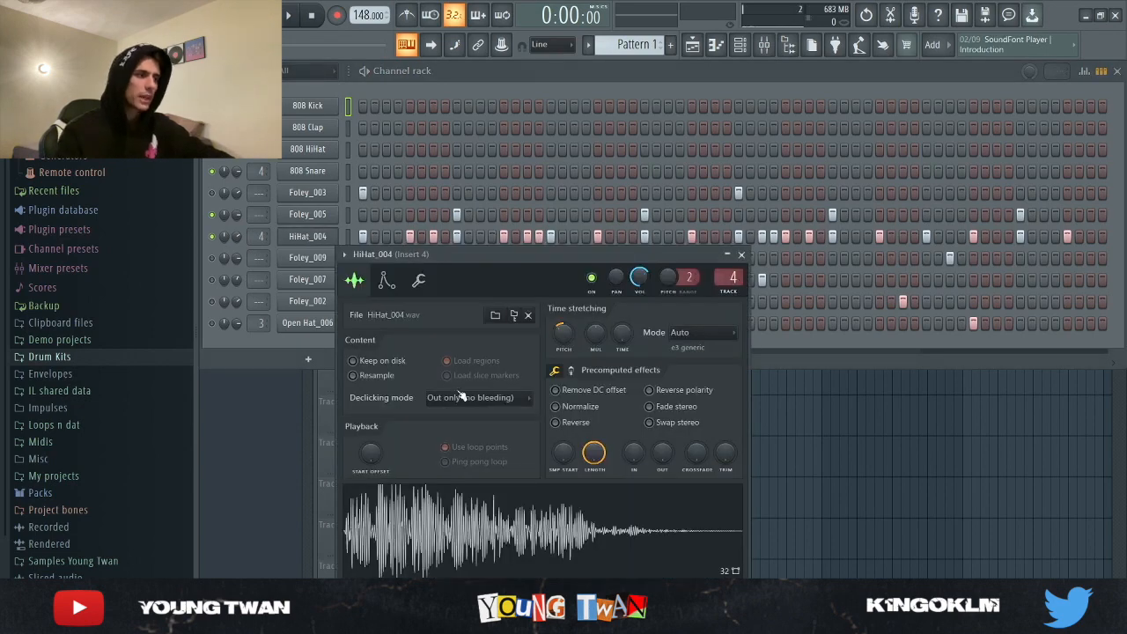
pyautogui.click(324, 238)
pyautogui.rightClick(328, 239)
pyautogui.click(383, 247)
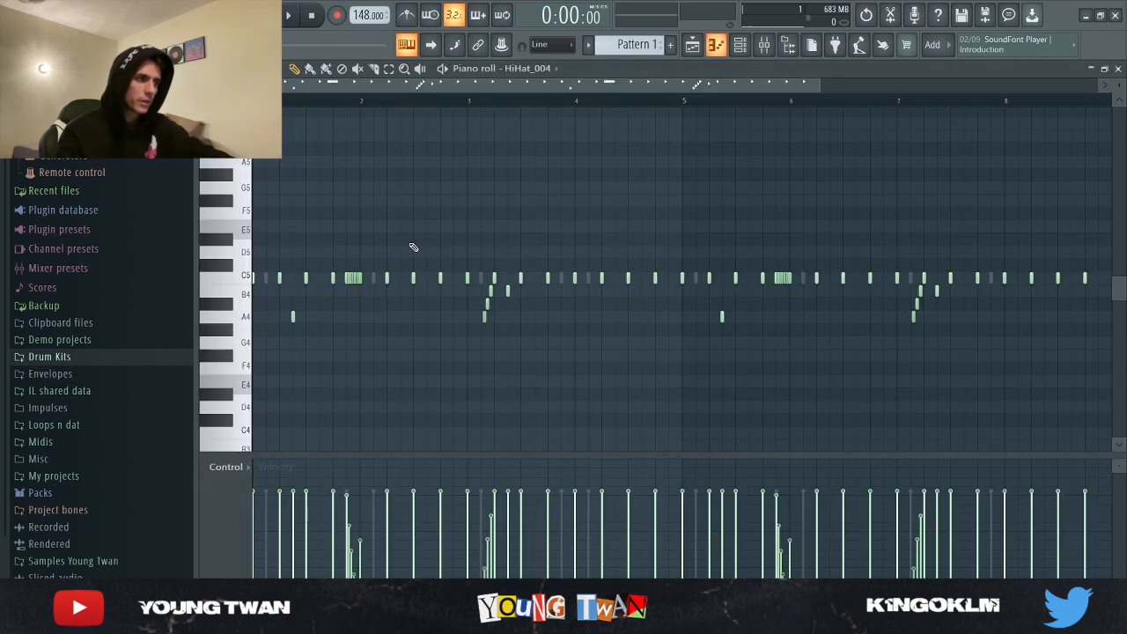
# - Play the HiHat_004 pattern and examine its rolls, pitch changes and velocities in the Piano roll
pyautogui.press('space')
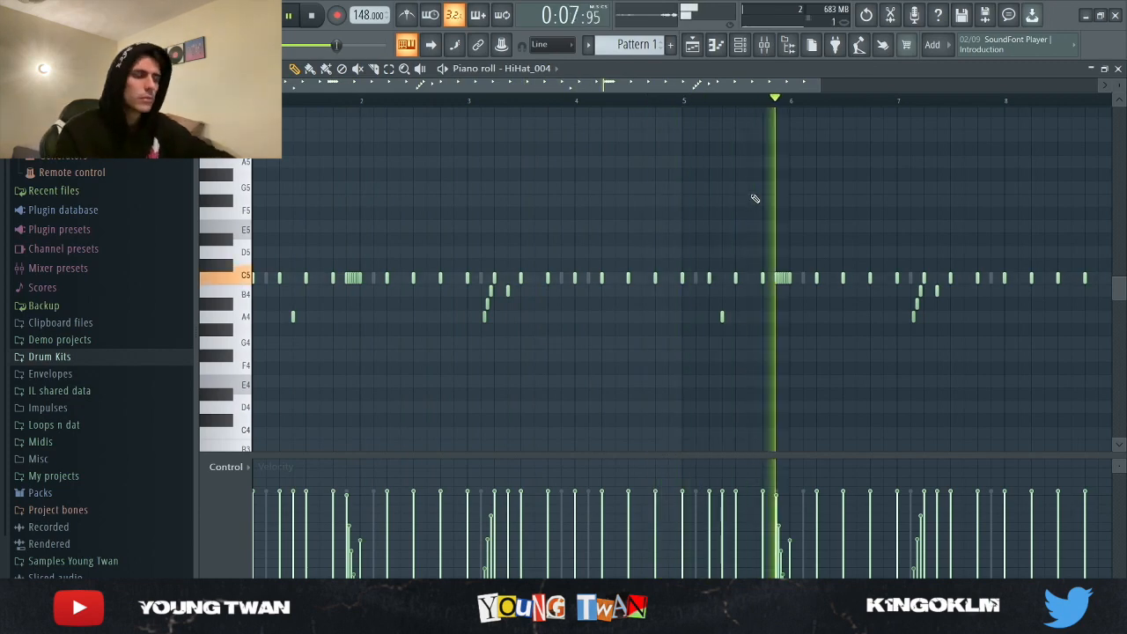
pyautogui.scroll(-2, 846, 326)
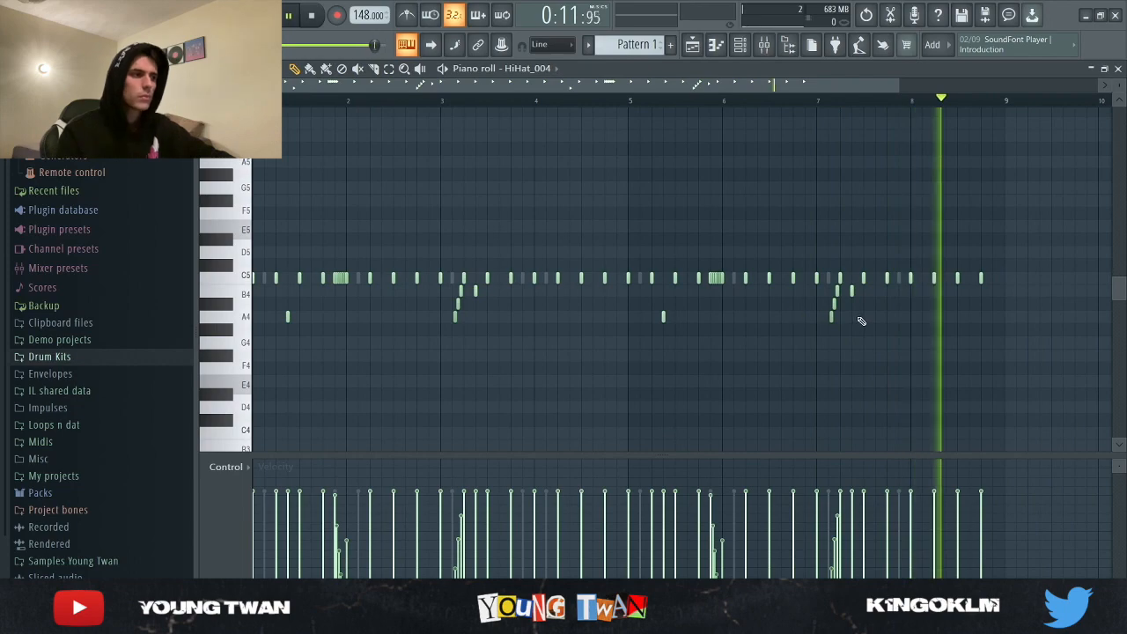
pyautogui.press('space')
pyautogui.scroll(3, 569, 365)
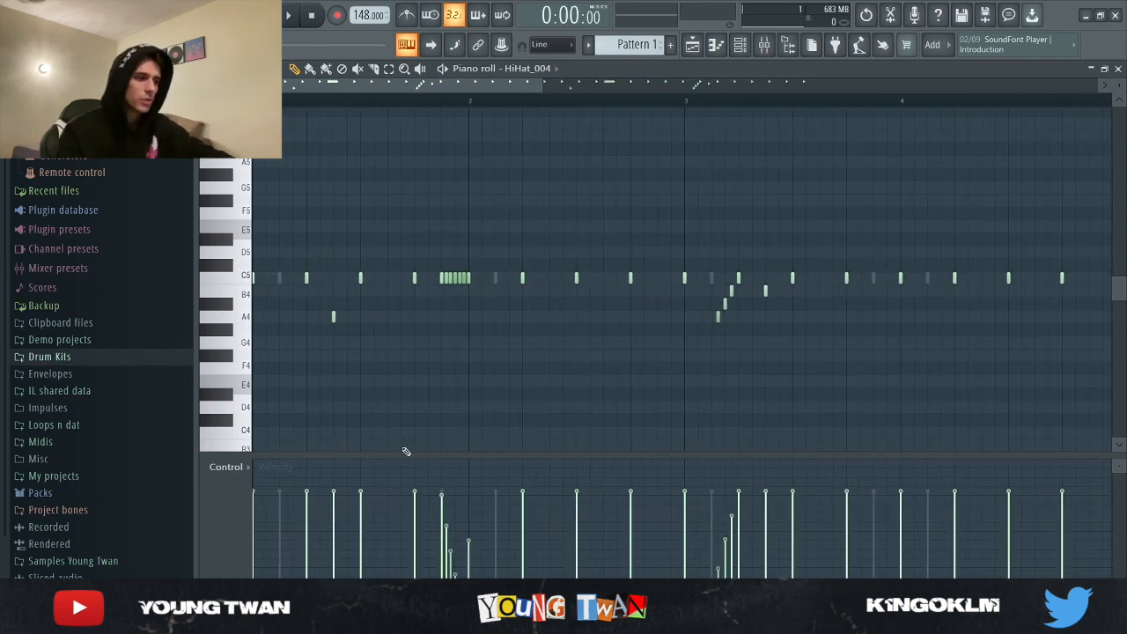
pyautogui.scroll(-3, 569, 364)
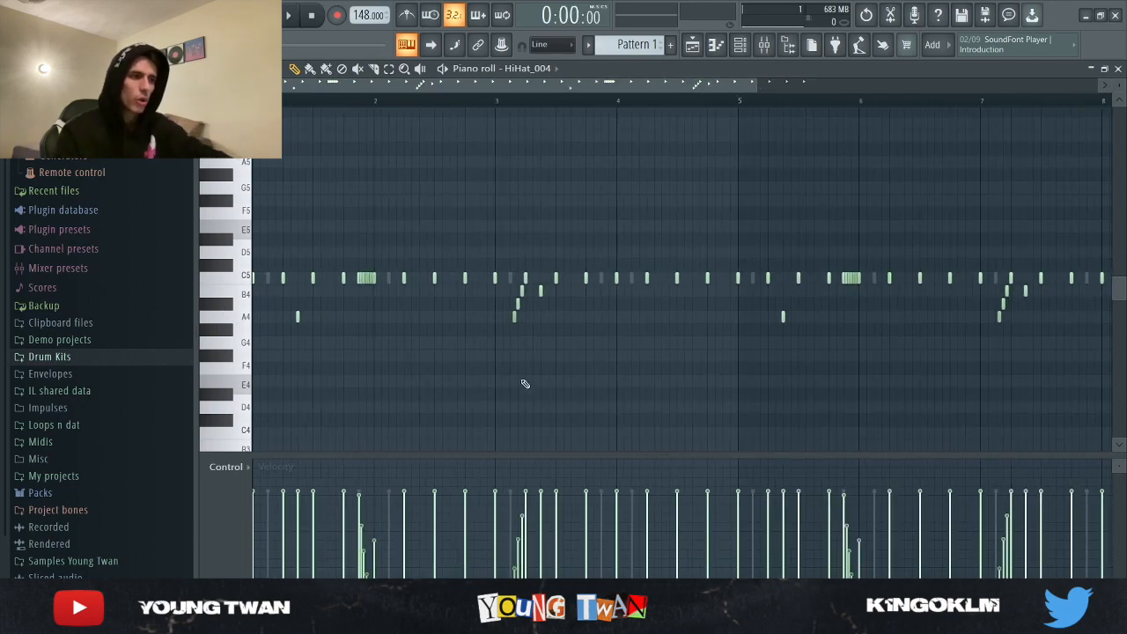
# - Inspect the Ghz Lohi 3 and Fruity parametric EQ 2 settings on mixer Insert 4
pyautogui.click(743, 44)
pyautogui.press('F9')
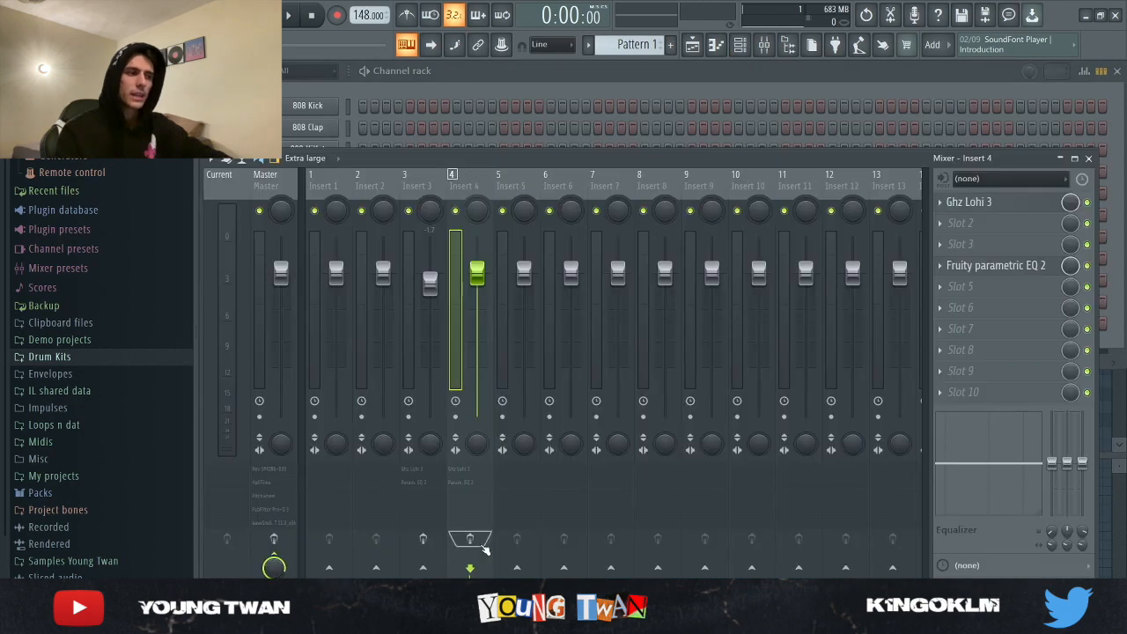
pyautogui.click(1009, 204)
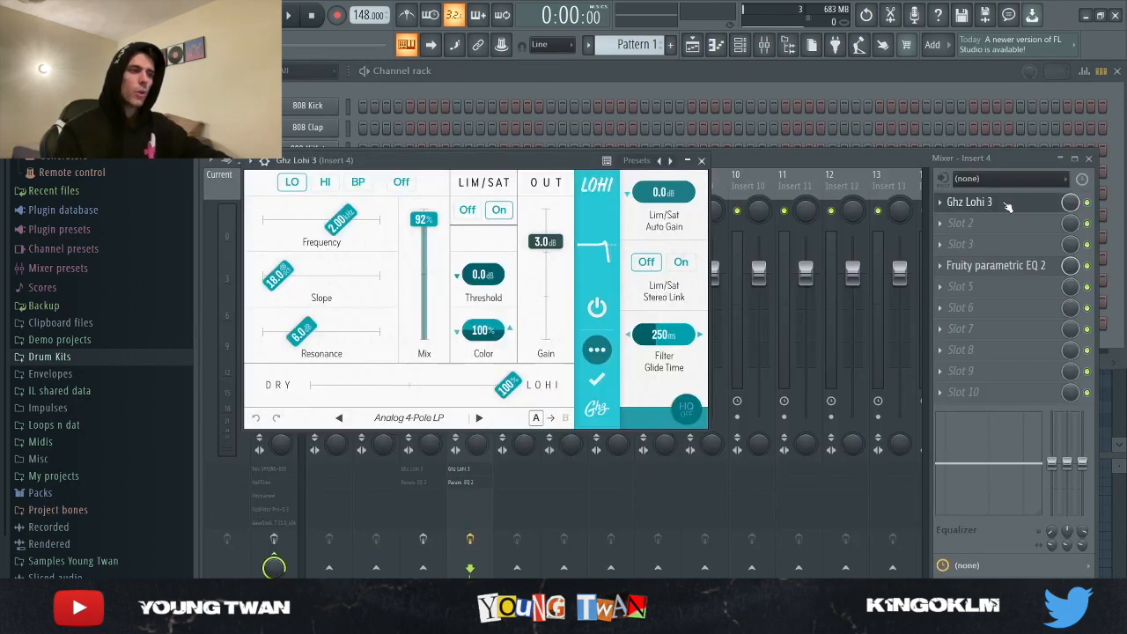
pyautogui.click(1009, 204)
pyautogui.click(1031, 266)
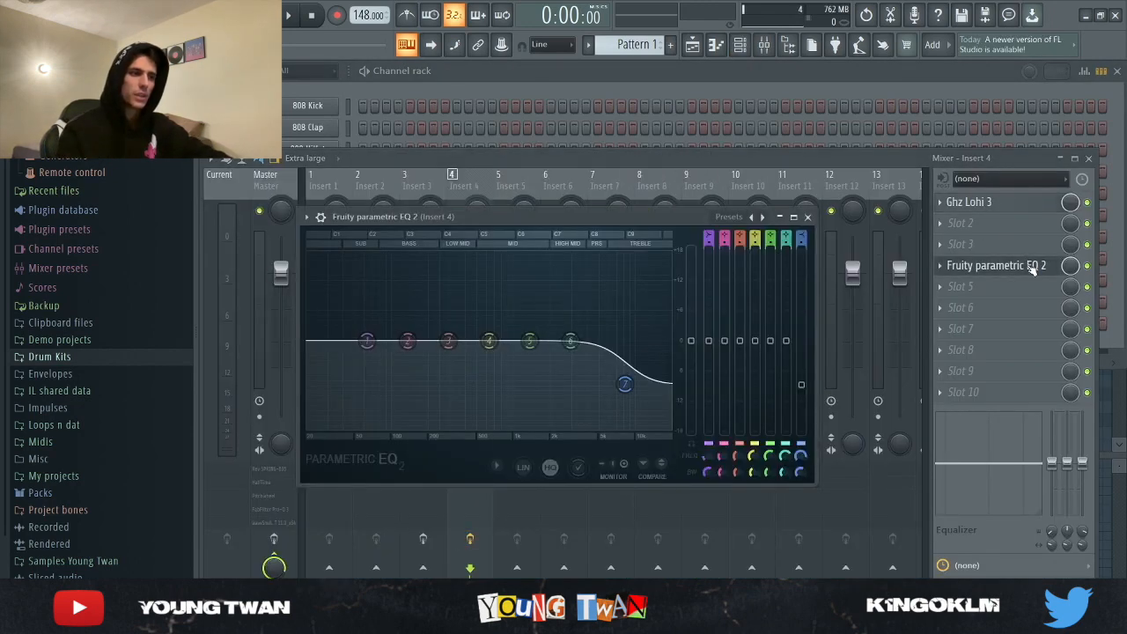
pyautogui.click(1033, 267)
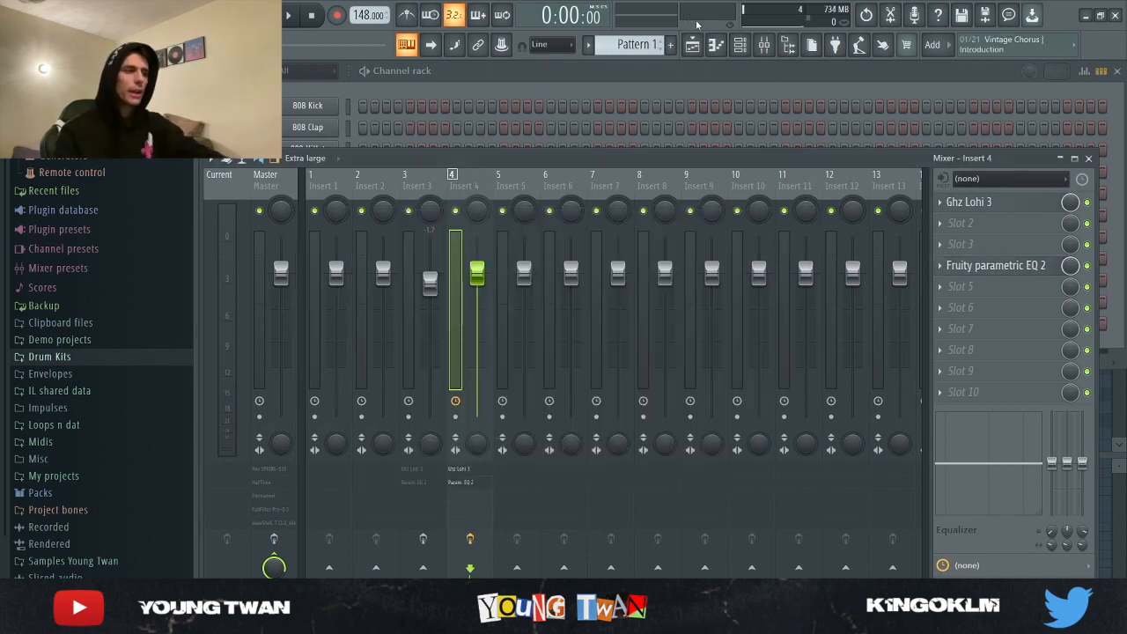
# - Play Foley_005 and HiHat_004 together and bring the channel rack back into view
pyautogui.press('space')
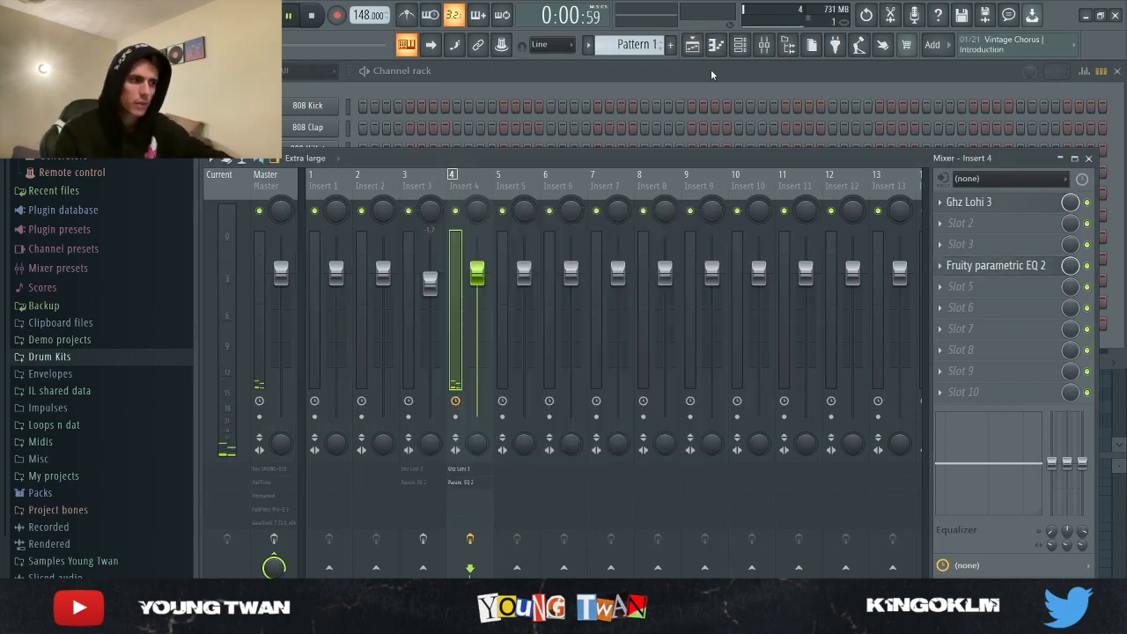
pyautogui.click(712, 74)
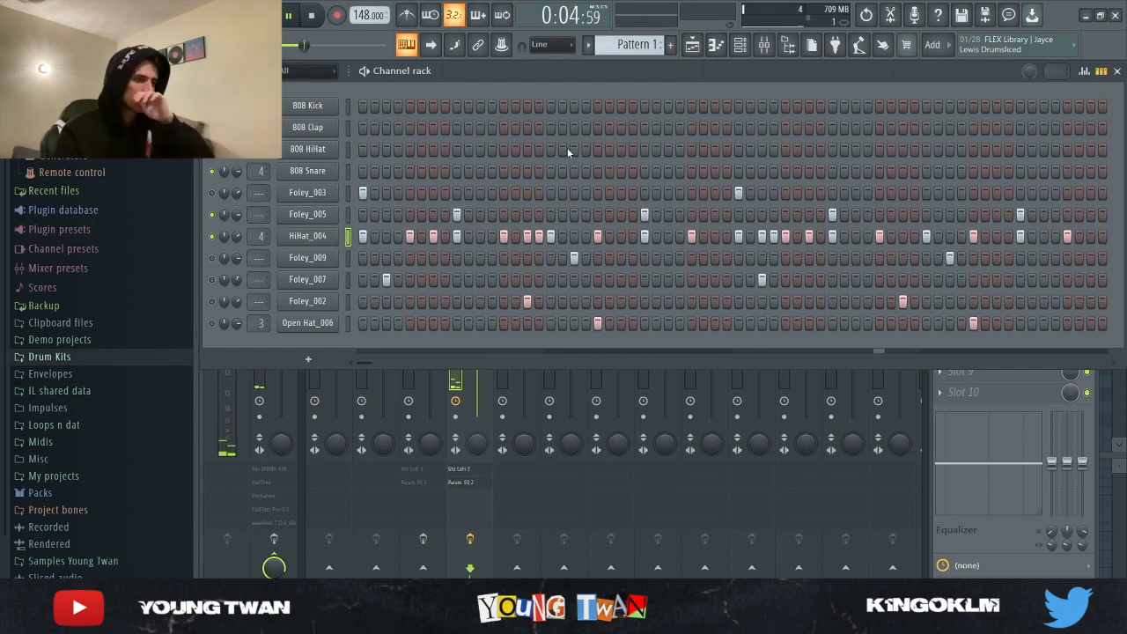
pyautogui.press('space')
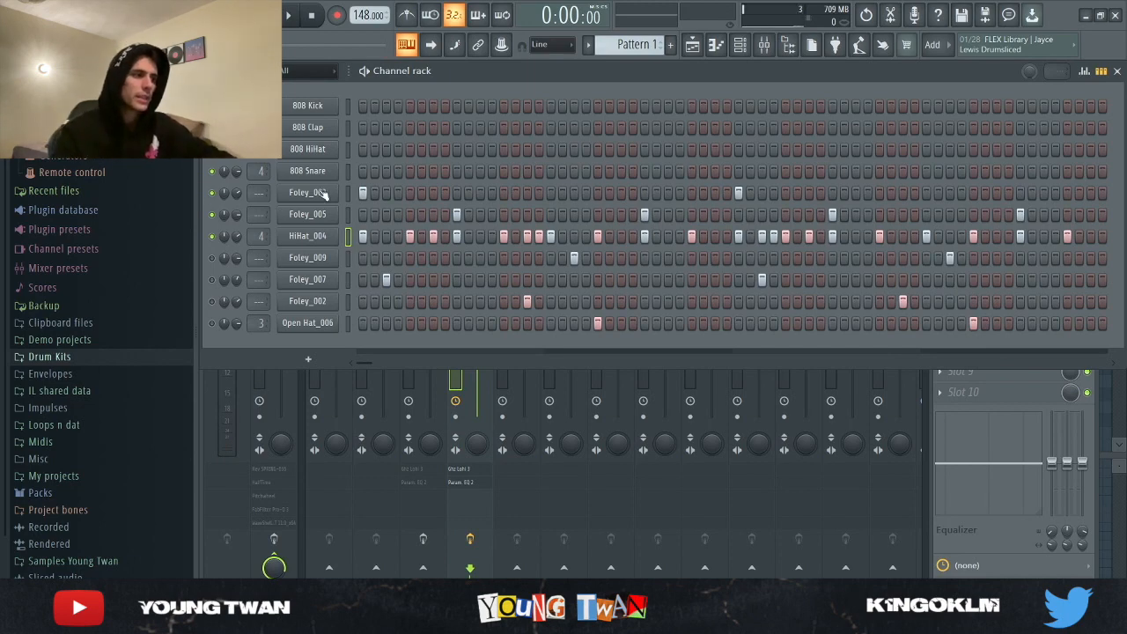
# - Play the loop with Foley_003 unmuted and check that channel's sample waveform
pyautogui.press('space')
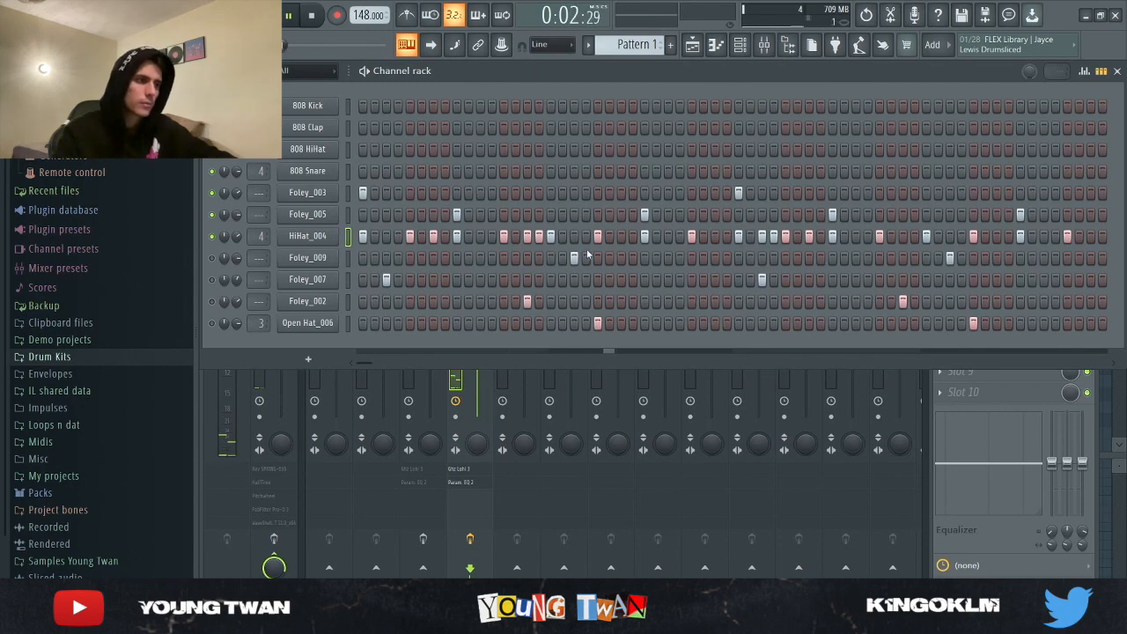
pyautogui.click(313, 192)
pyautogui.press('space')
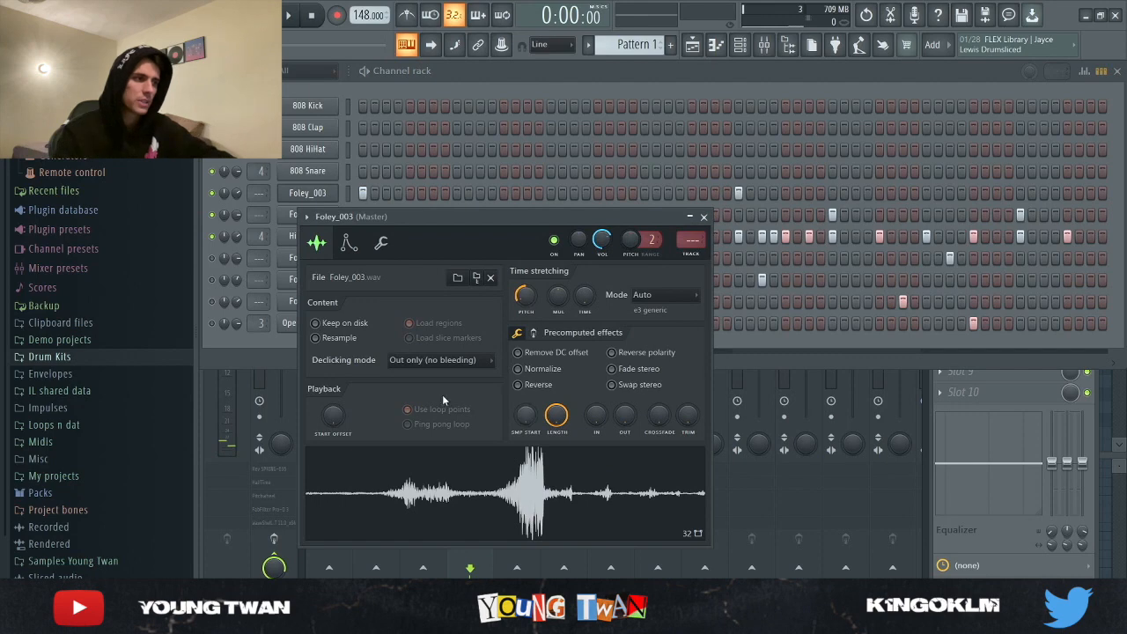
pyautogui.press('Escape')
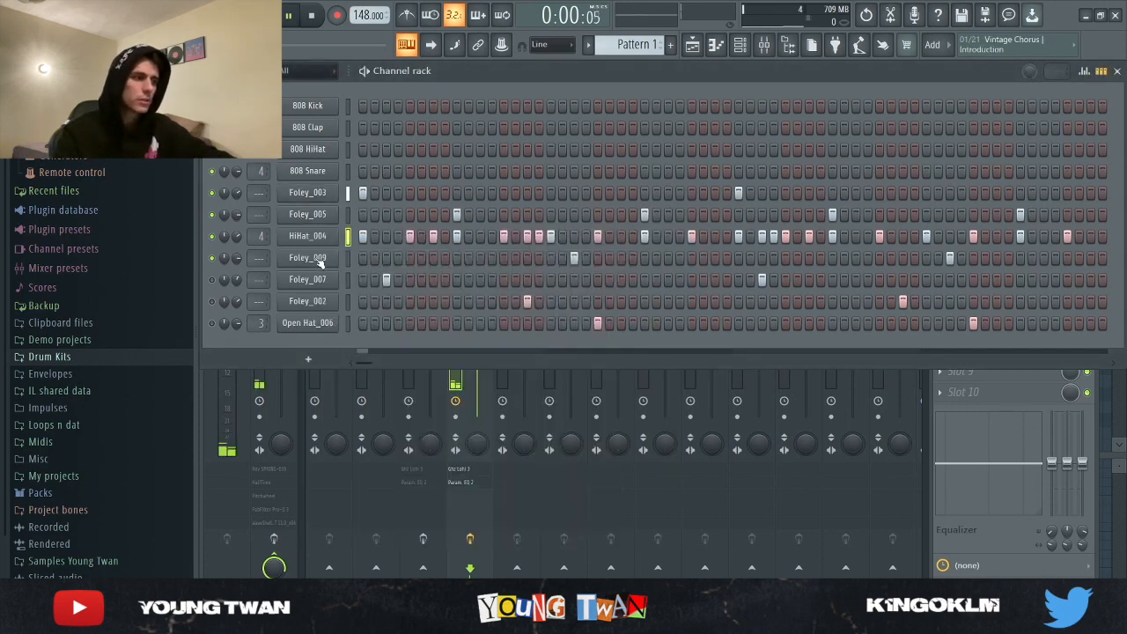
# - Play the loop with Foley_009 unmuted and preview that channel's sample
pyautogui.press('space')
pyautogui.click(320, 258)
pyautogui.click(610, 123)
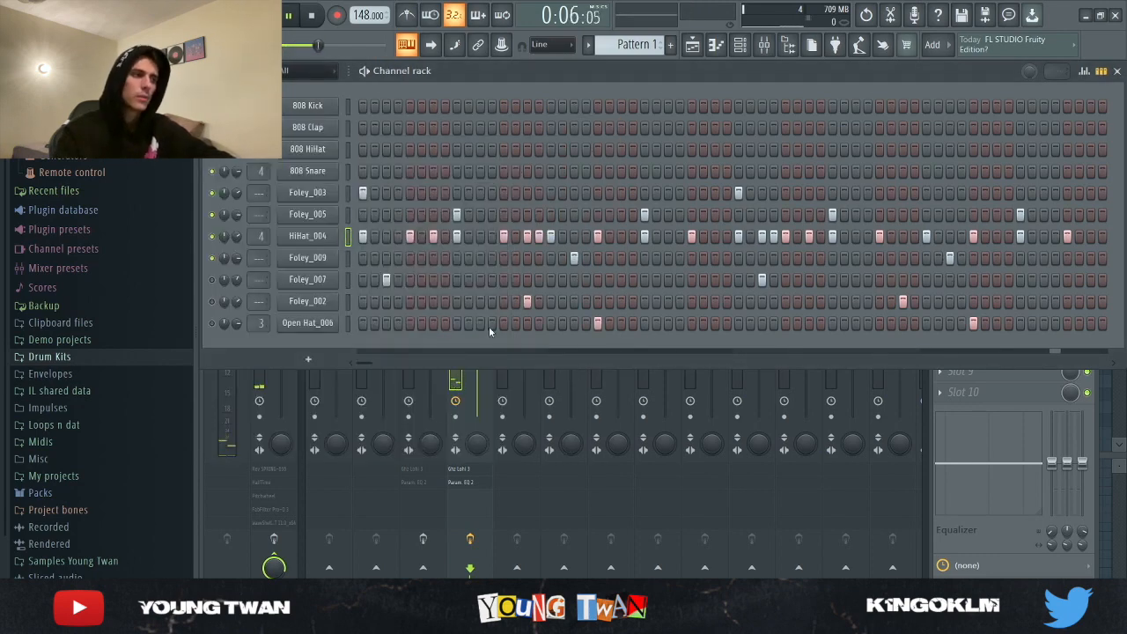
pyautogui.press('space')
# - Unmute the Foley_007 channel and check its sample waveform
pyautogui.click(213, 280)
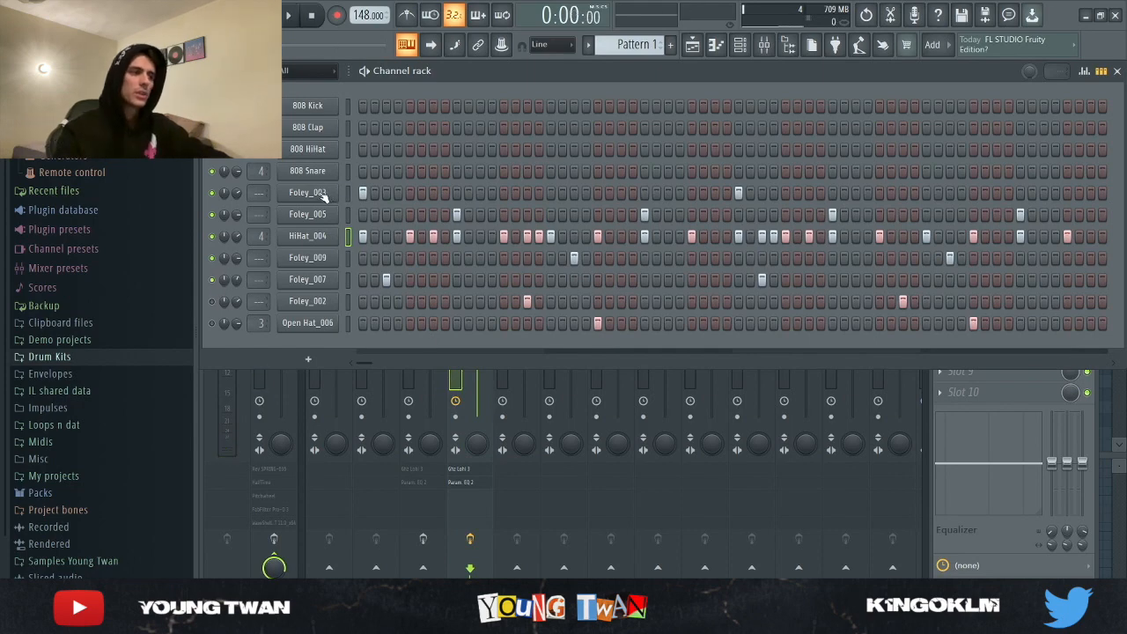
pyautogui.click(310, 280)
pyautogui.click(218, 352)
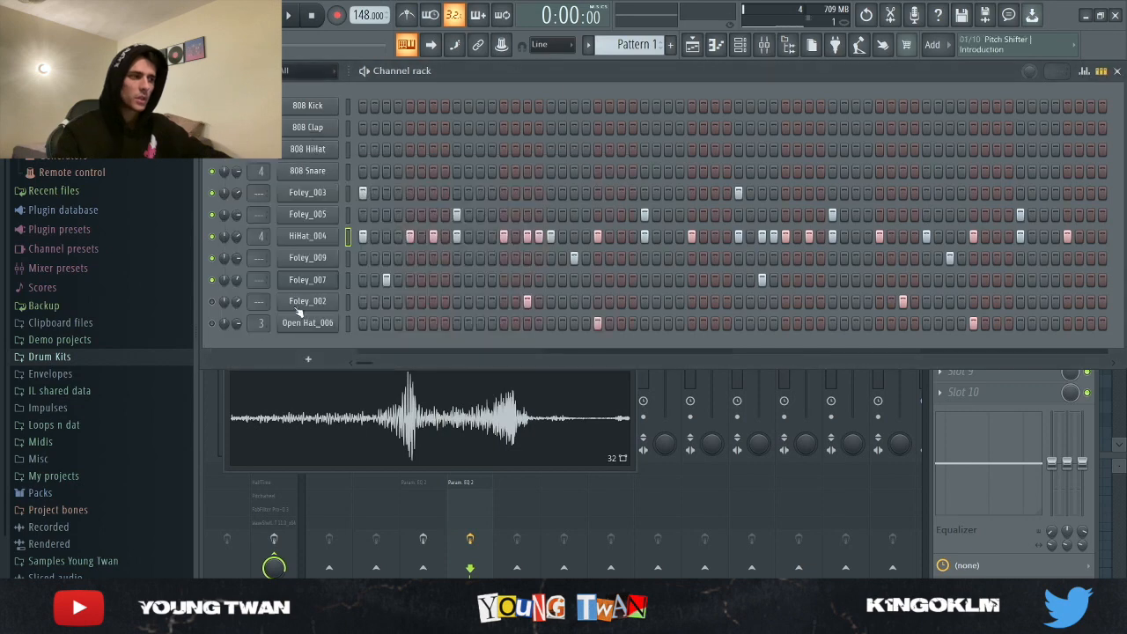
# - Close the Foley_007 sample window and play the loop with that channel unmuted
pyautogui.click(310, 285)
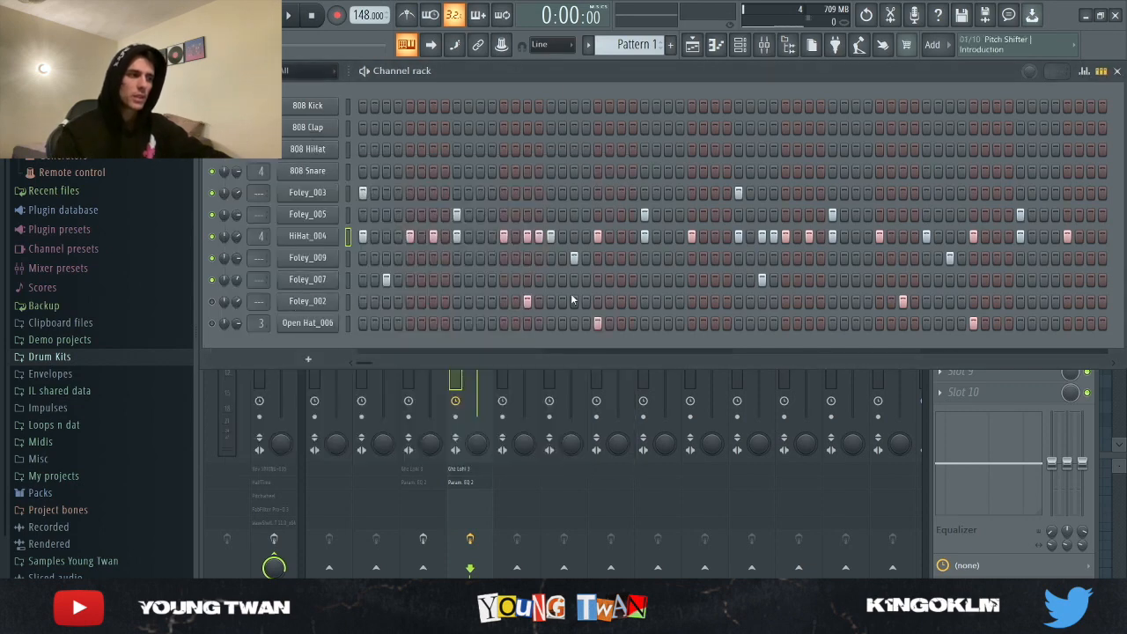
pyautogui.press('space')
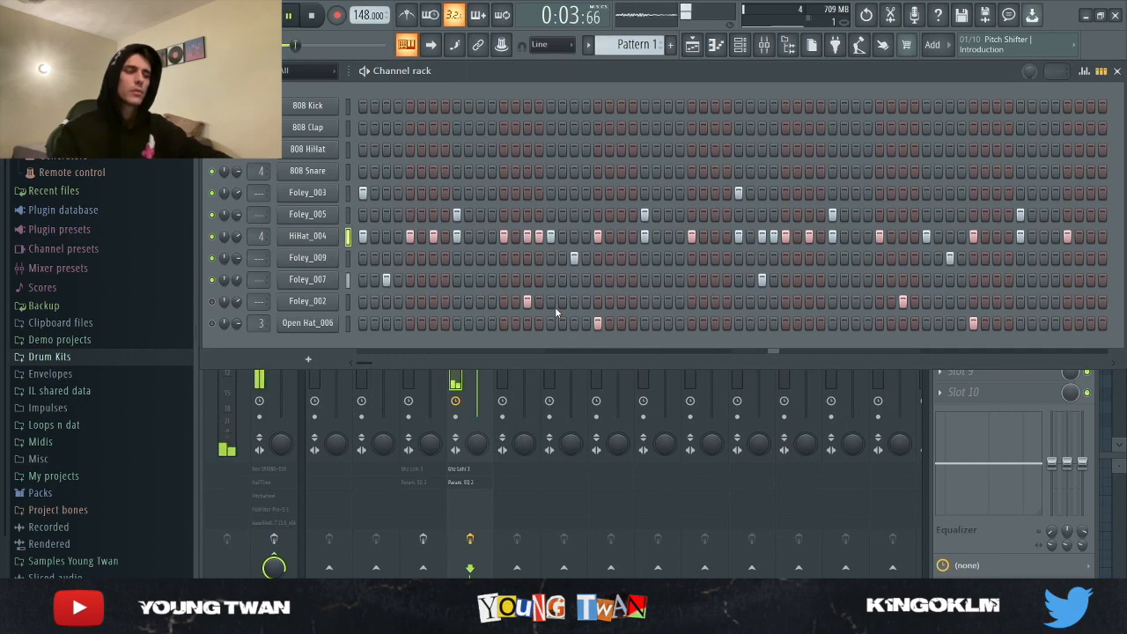
pyautogui.press('space')
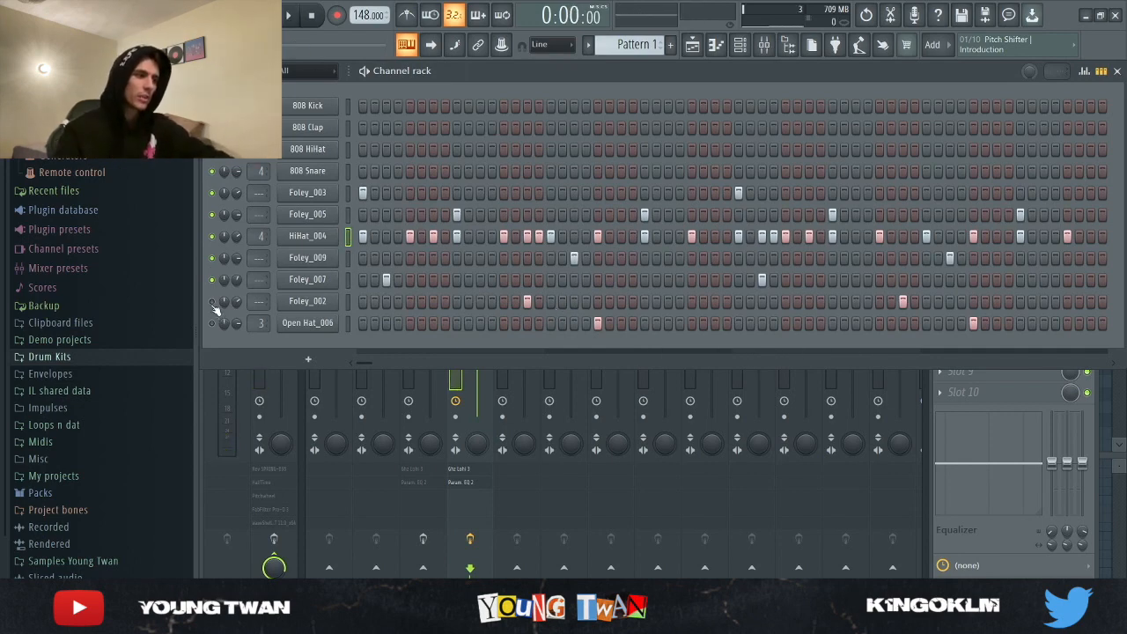
# - Unmute Foley_002, check its sample waveform and play the loop with that channel included
pyautogui.click(317, 301)
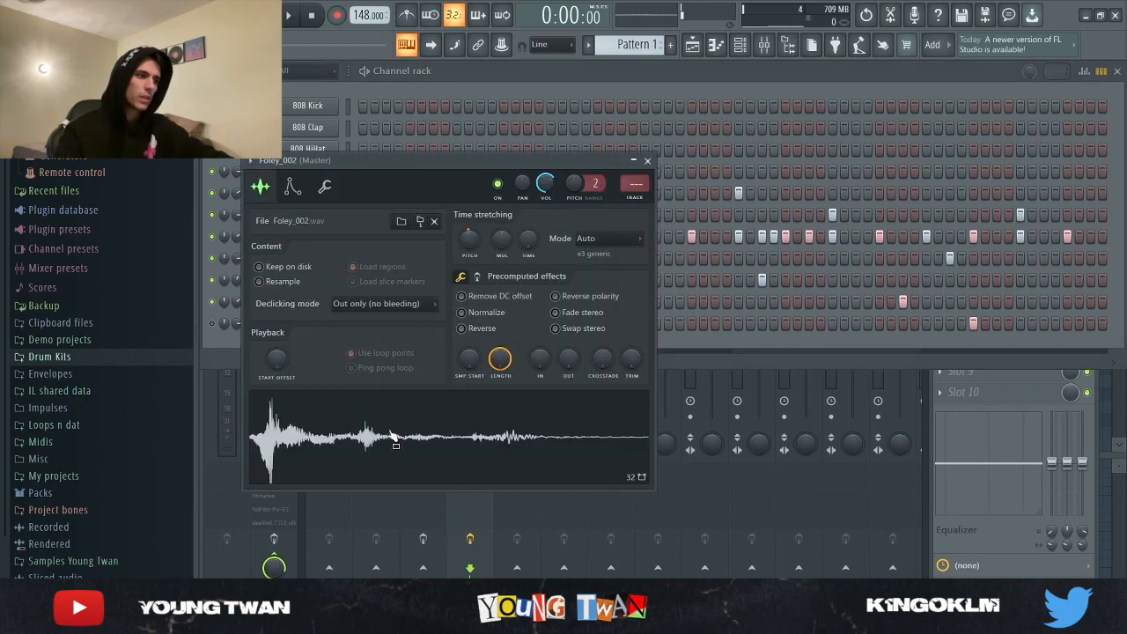
pyautogui.click(647, 162)
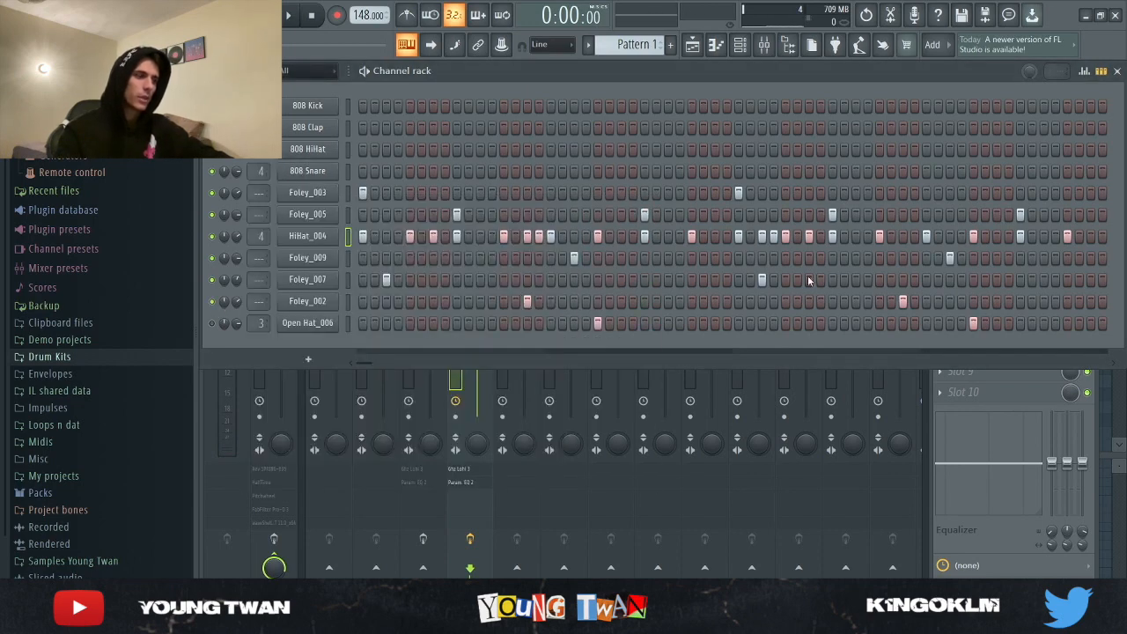
pyautogui.press('space')
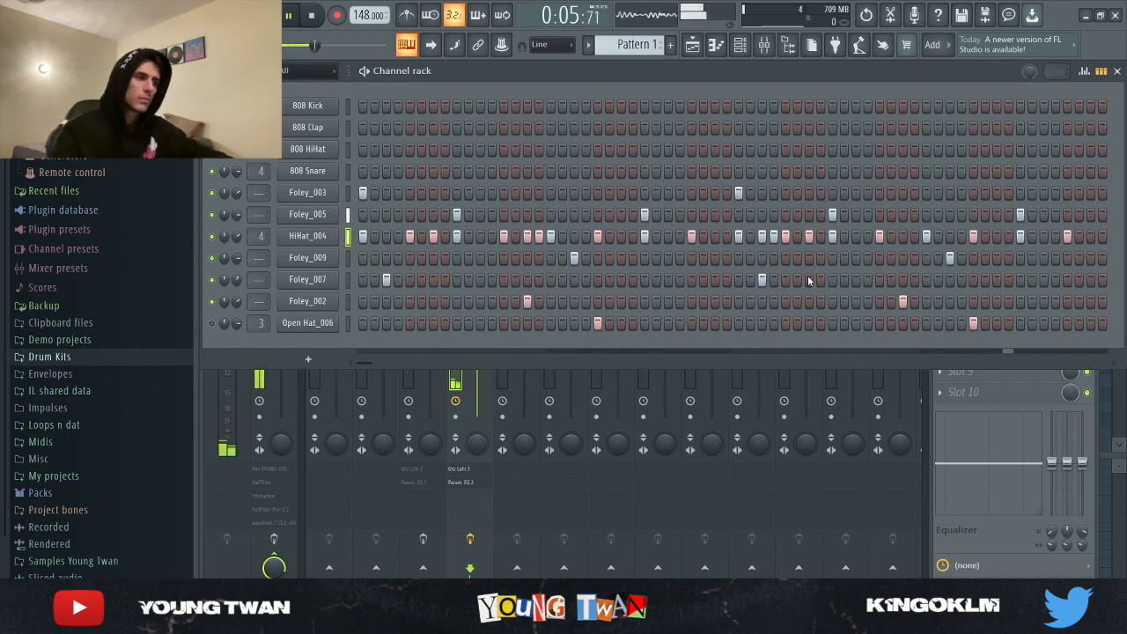
pyautogui.press('space')
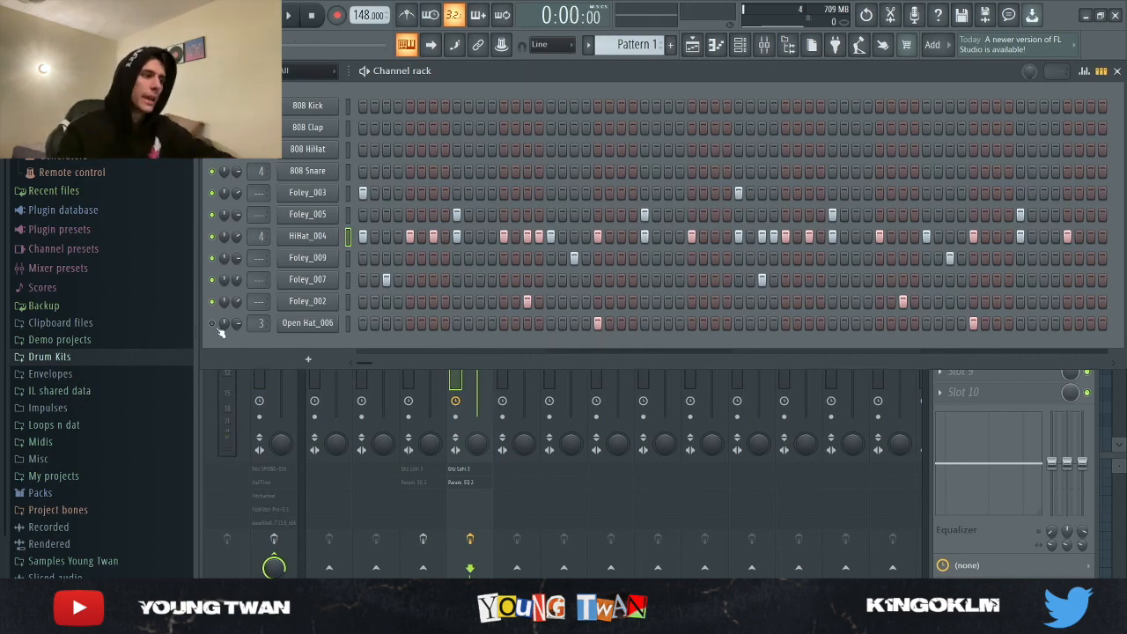
# - Inspect the Ghz Lohi 3 and Fruity parametric EQ 2 settings on mixer Insert 3
pyautogui.click(421, 473)
pyautogui.click(1018, 203)
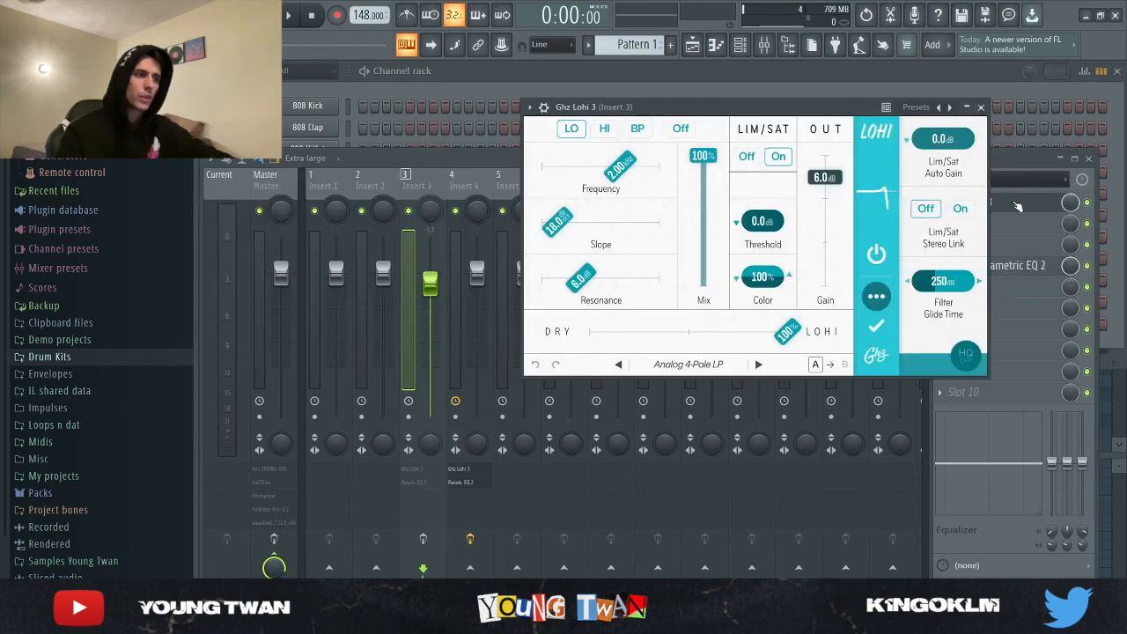
pyautogui.click(1026, 203)
pyautogui.click(1020, 267)
pyautogui.click(1020, 267)
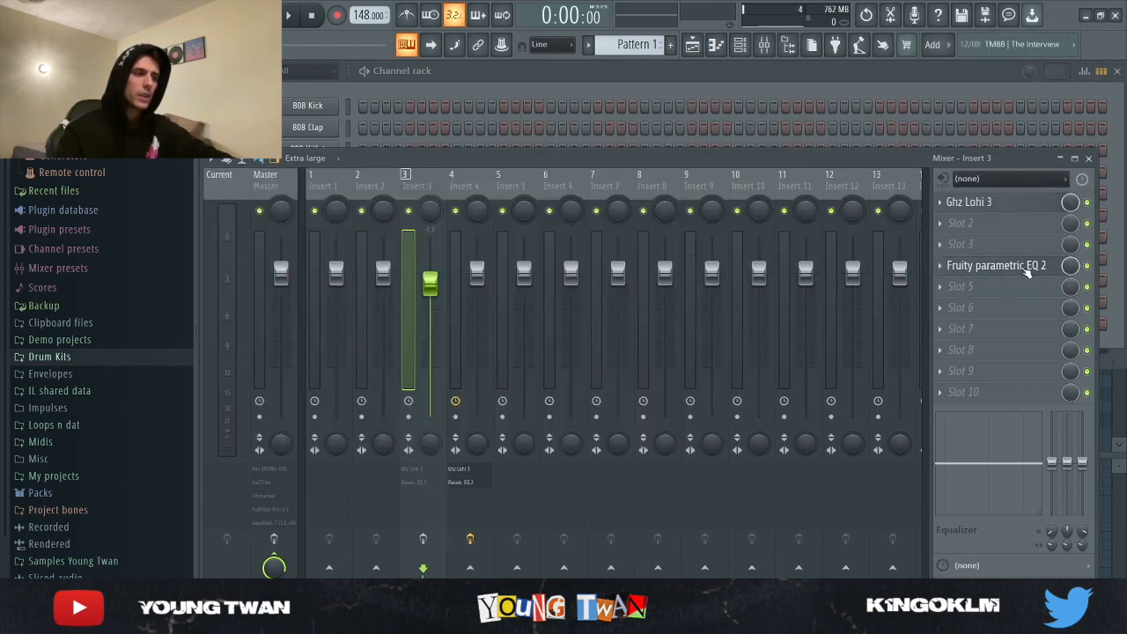
# - Play the loop with Open Hat_006 unmuted, comparing Insert 3's effects bypassed and enabled, and leave them enabled
pyautogui.click(472, 88)
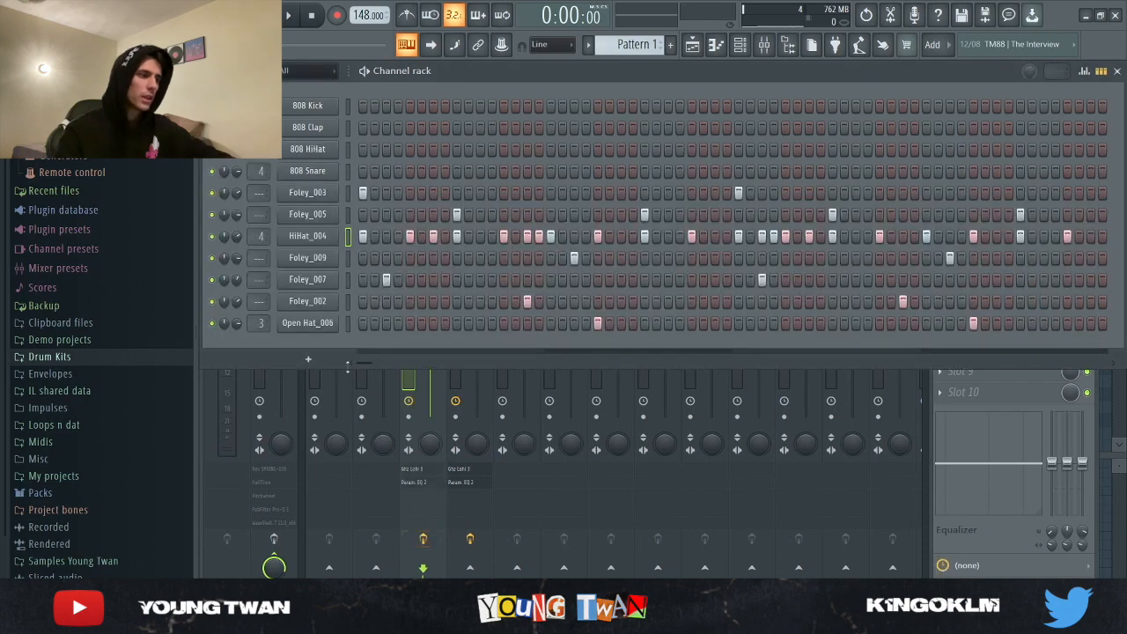
pyautogui.click(431, 540)
pyautogui.press('space')
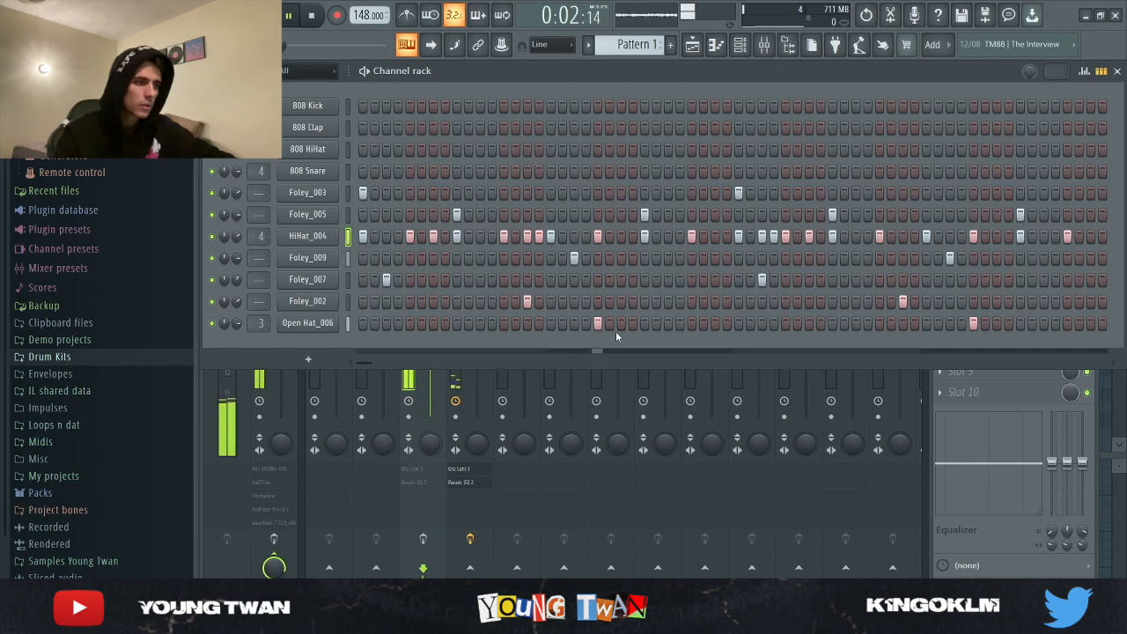
pyautogui.click(423, 539)
pyautogui.press('space')
pyautogui.press('space')
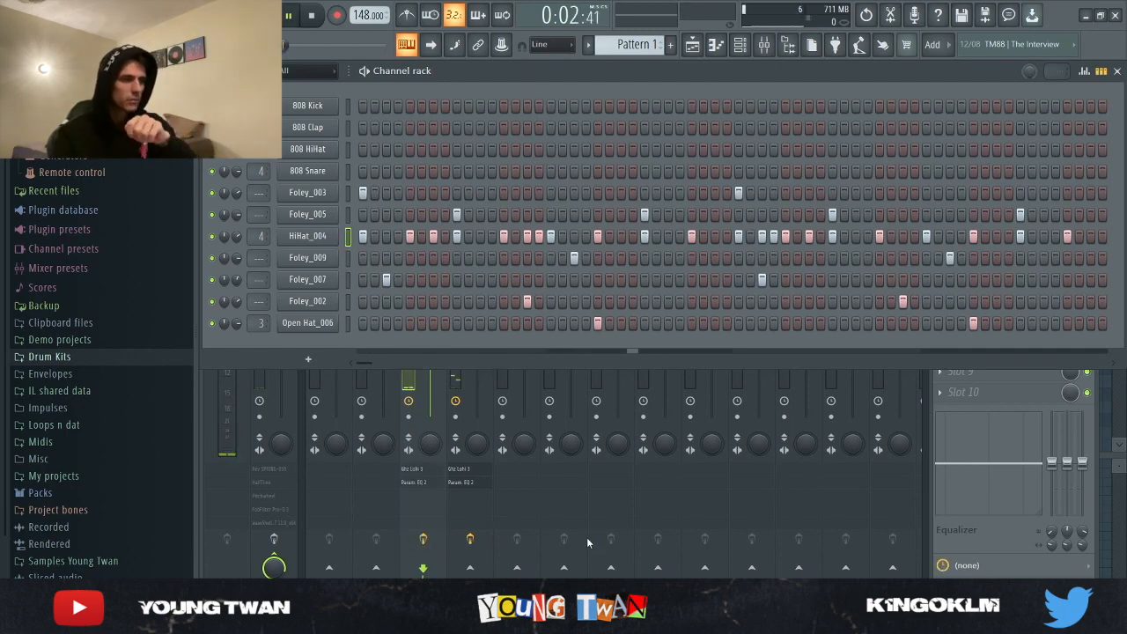
pyautogui.press('space')
# - Enable the Master track's effects and examine its FabFilter Pro-Q 3 and WaveShell vinyl plugin settings
pyautogui.click(240, 569)
pyautogui.click(269, 187)
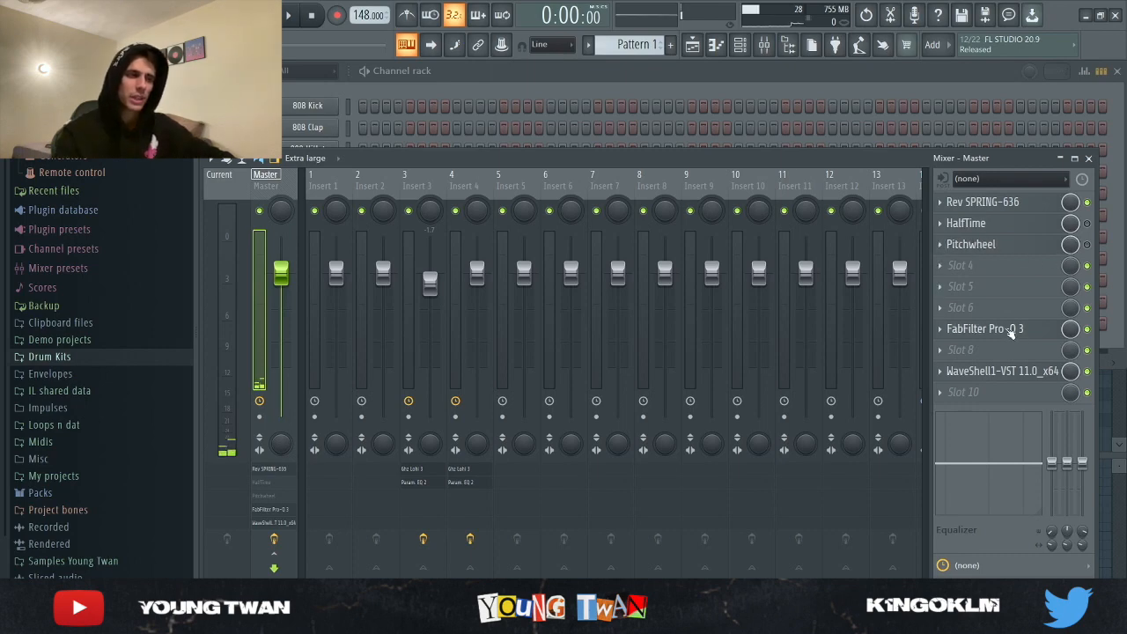
pyautogui.click(1009, 332)
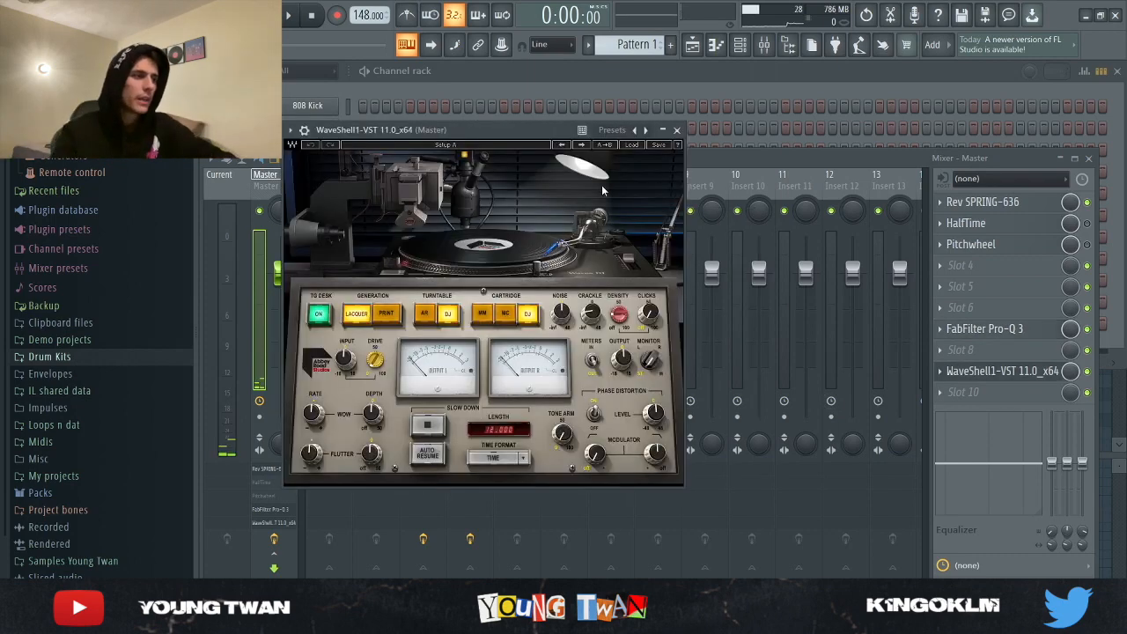
pyautogui.moveTo(491, 137); pyautogui.dragTo(526, 73)
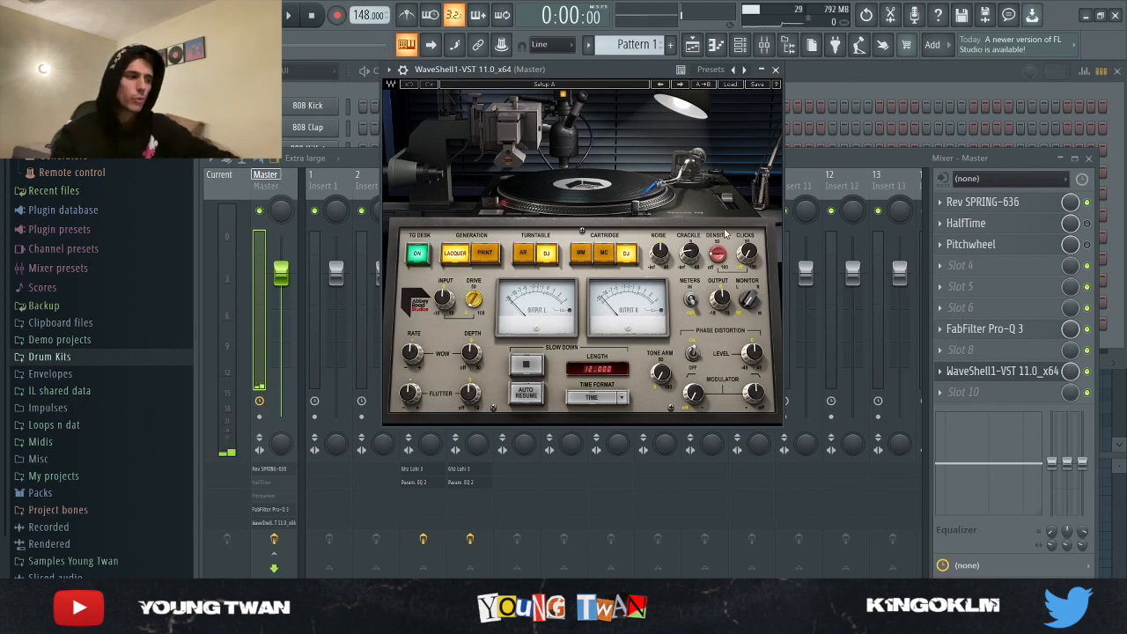
pyautogui.click(775, 70)
# - Show Pattern 1 in the playlist and play it through the Master effects, comparing Rev SPRING-636 bypassed and enabled
pyautogui.click(693, 45)
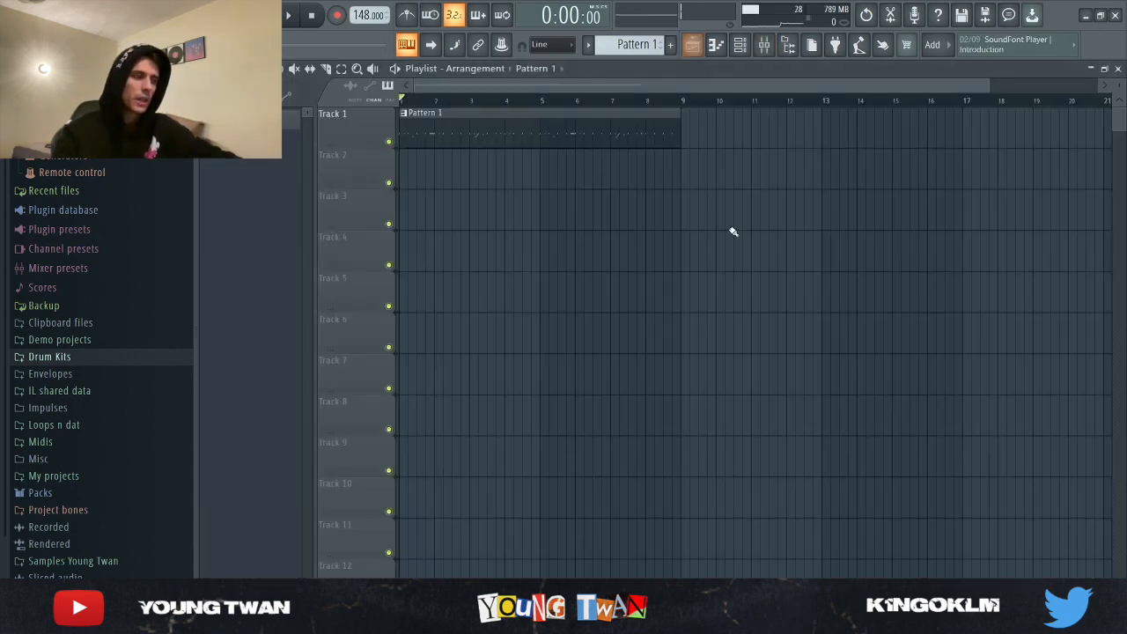
pyautogui.press('space')
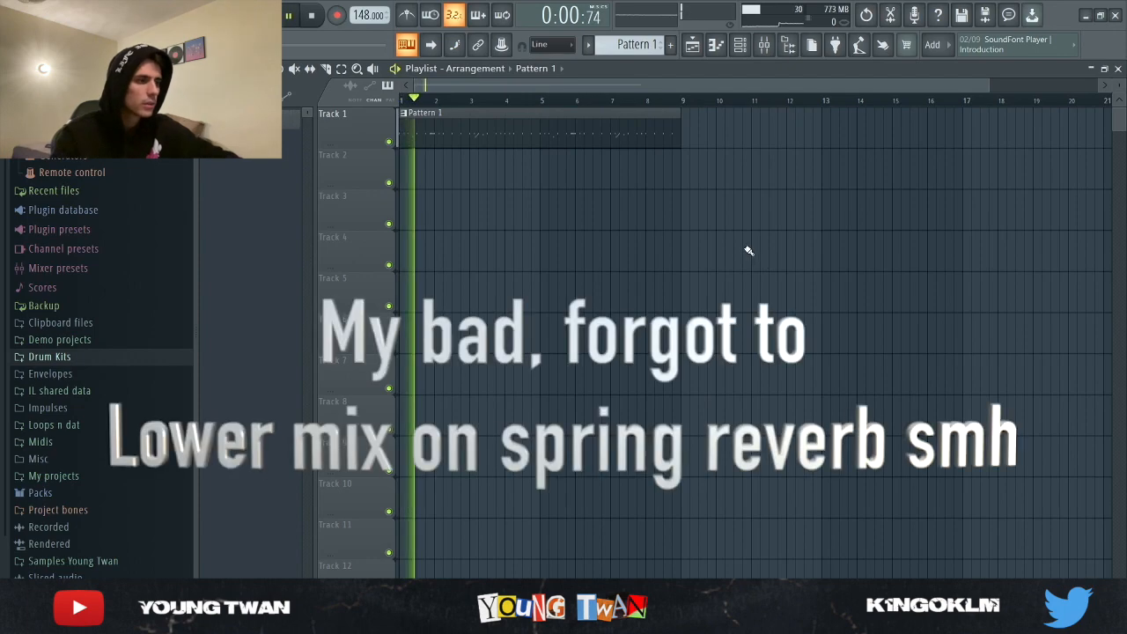
pyautogui.click(775, 49)
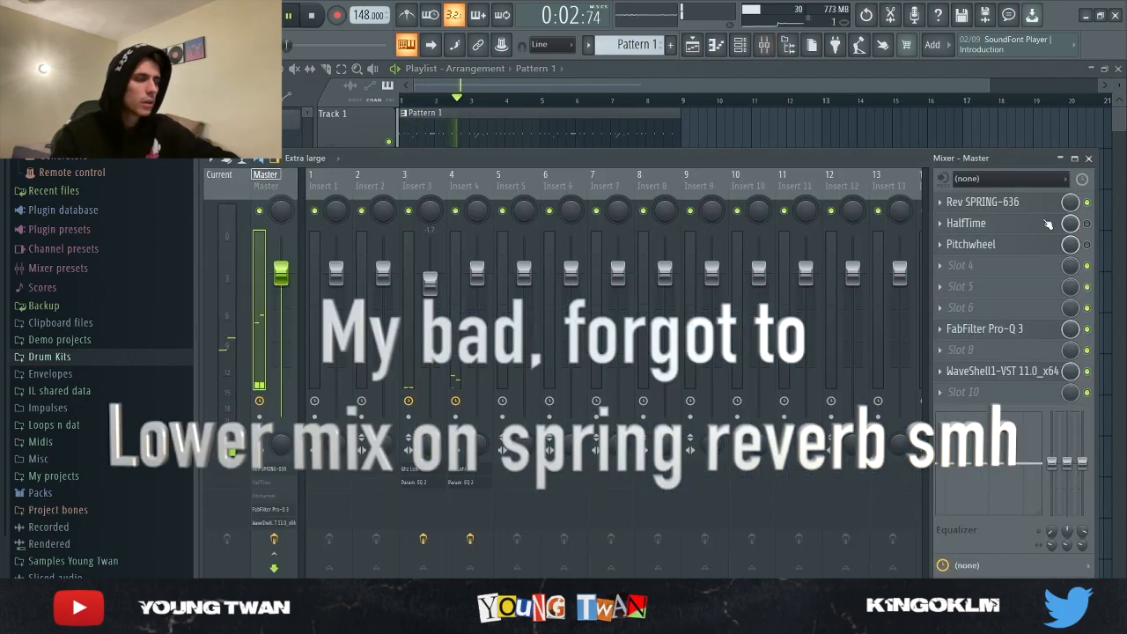
pyautogui.press('space')
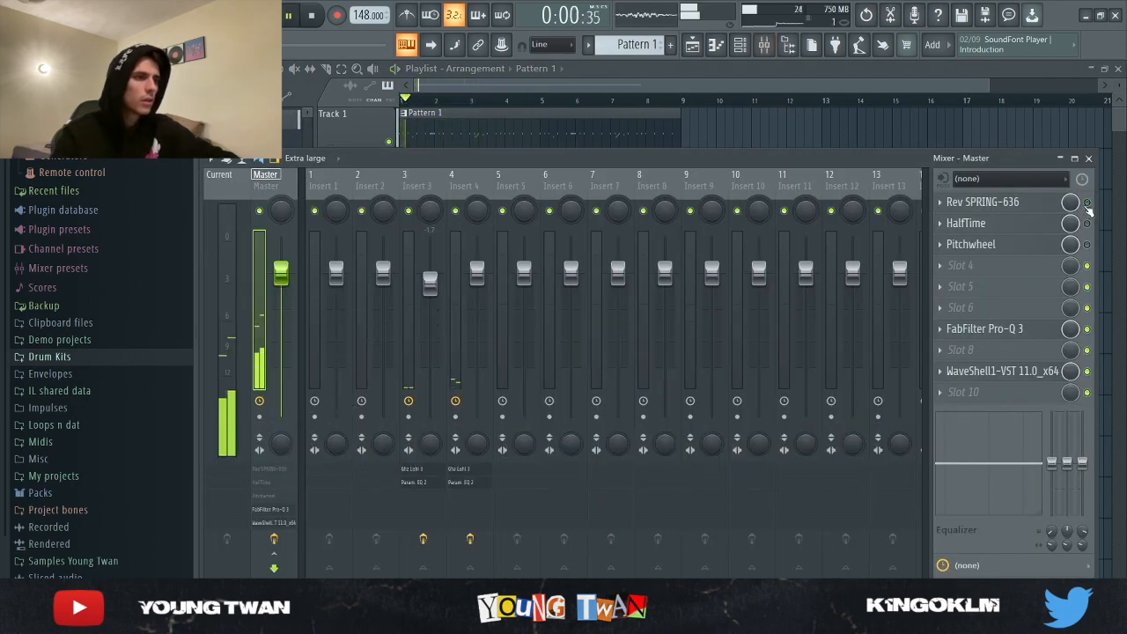
pyautogui.press('space')
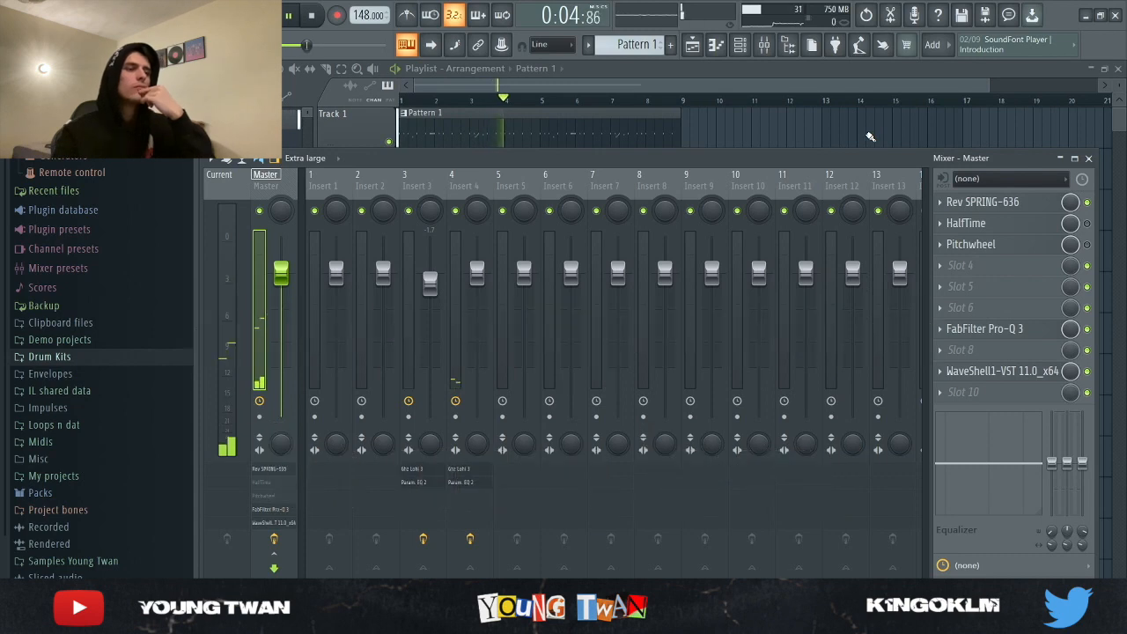
pyautogui.press('space')
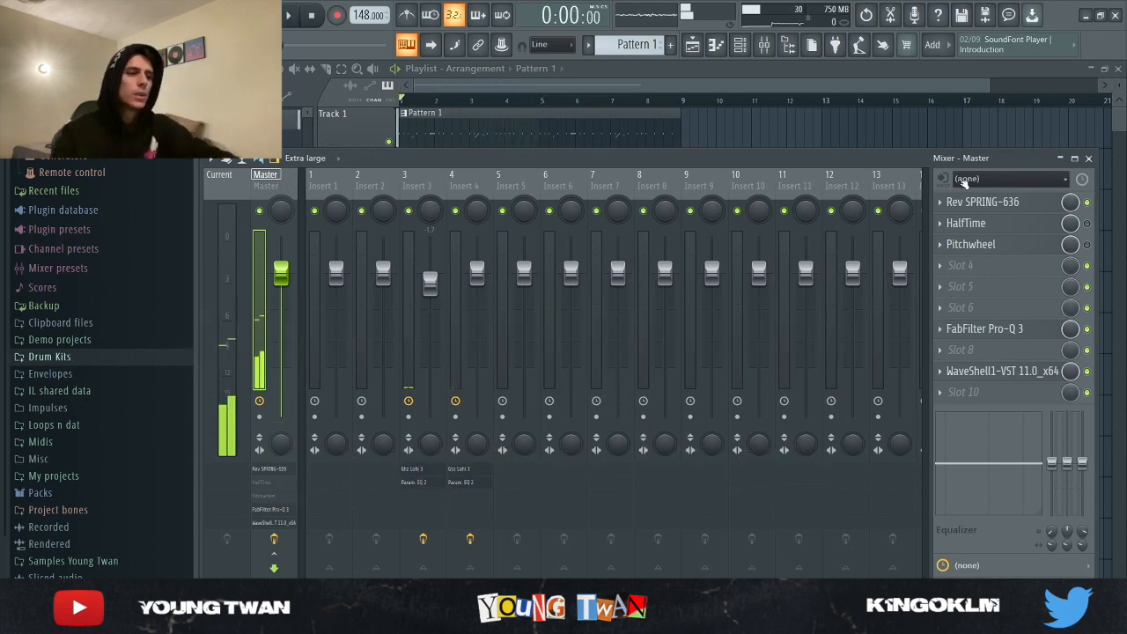